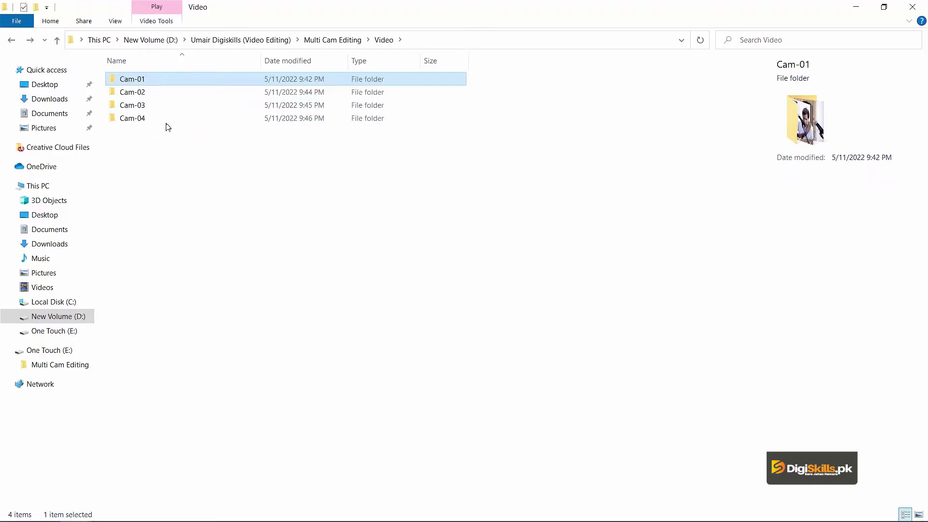
Look over the camera folders in Video, then inspect the contents of the Audio folder under Multi Cam Editing
{"action": "mouse_move", "coordinate": [177, 120]}
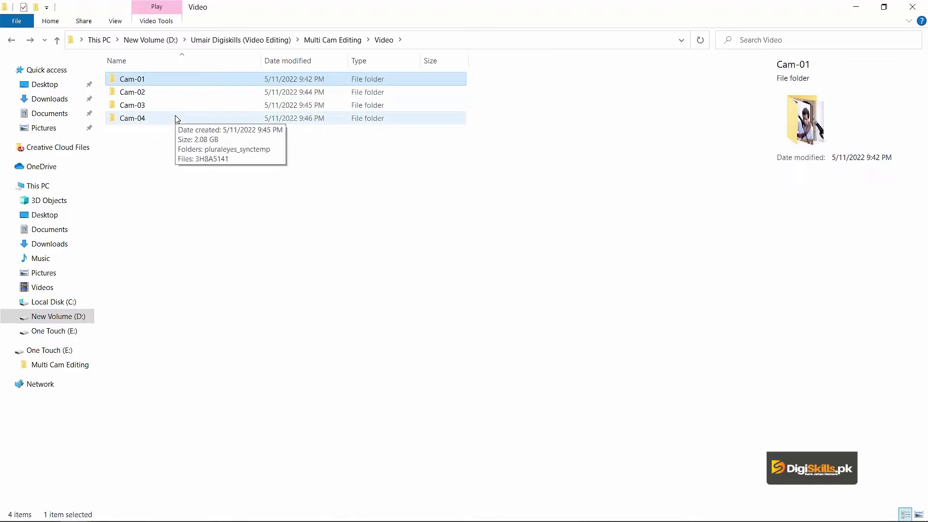
{"action": "left_click", "coordinate": [160, 141]}
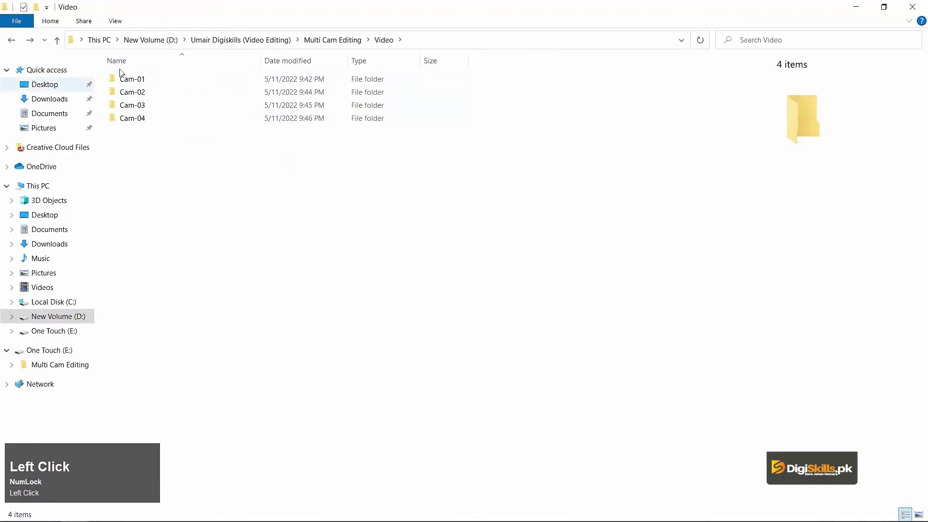
{"action": "left_click", "coordinate": [334, 40]}
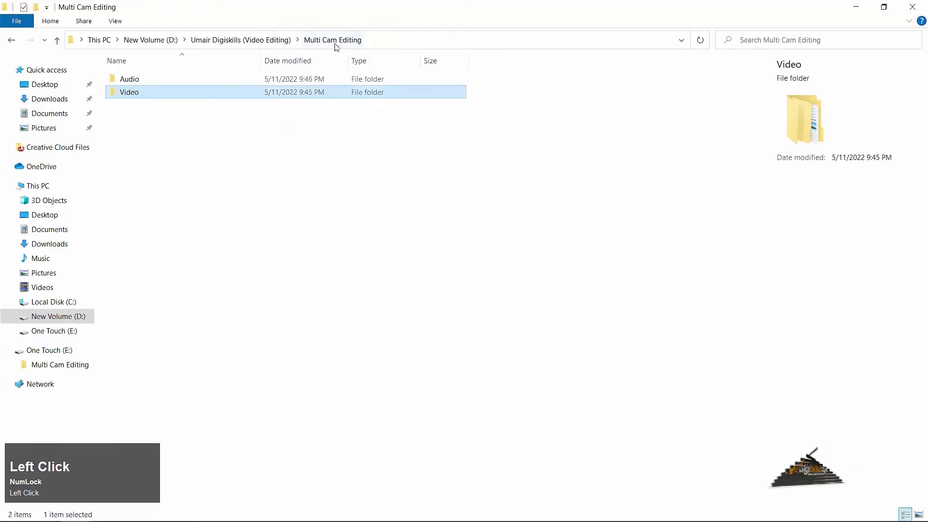
{"action": "double_click", "coordinate": [128, 80]}
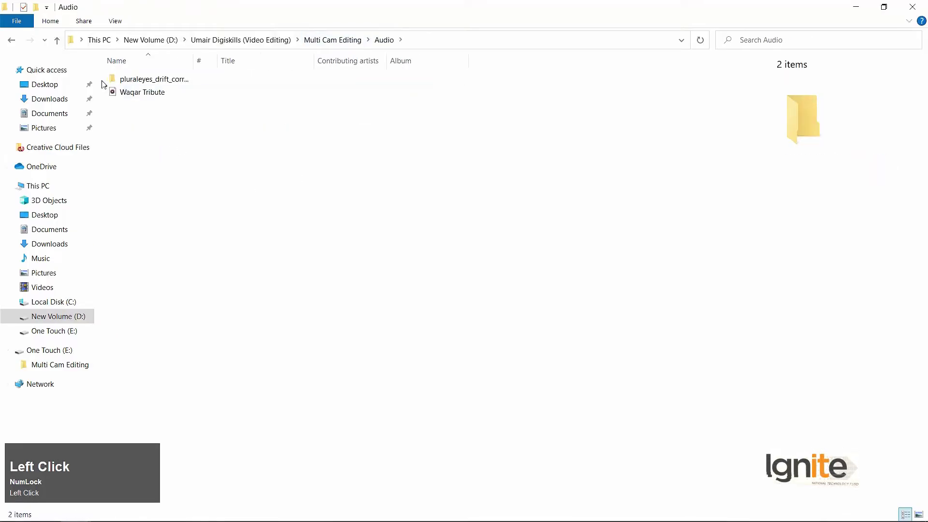
{"action": "left_click", "coordinate": [11, 41]}
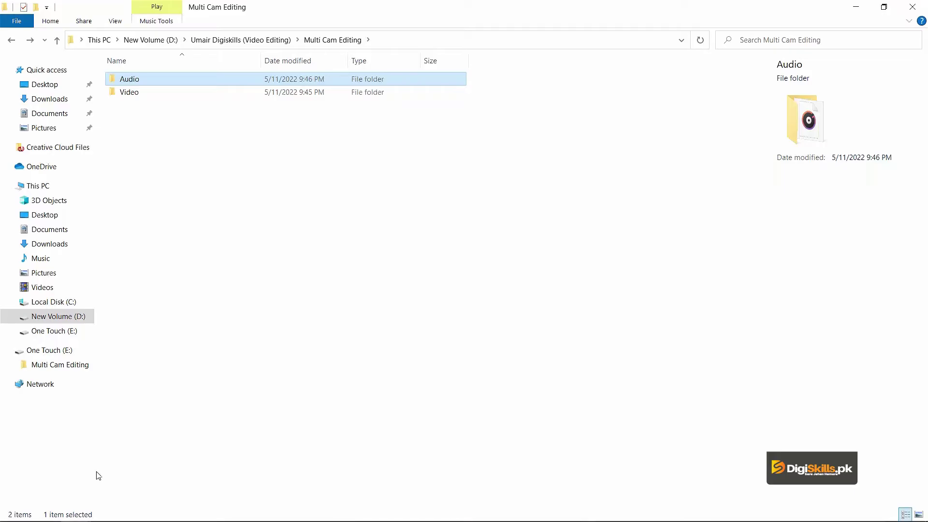
Search for and launch PluralEyes 4
{"action": "key", "text": "super"}
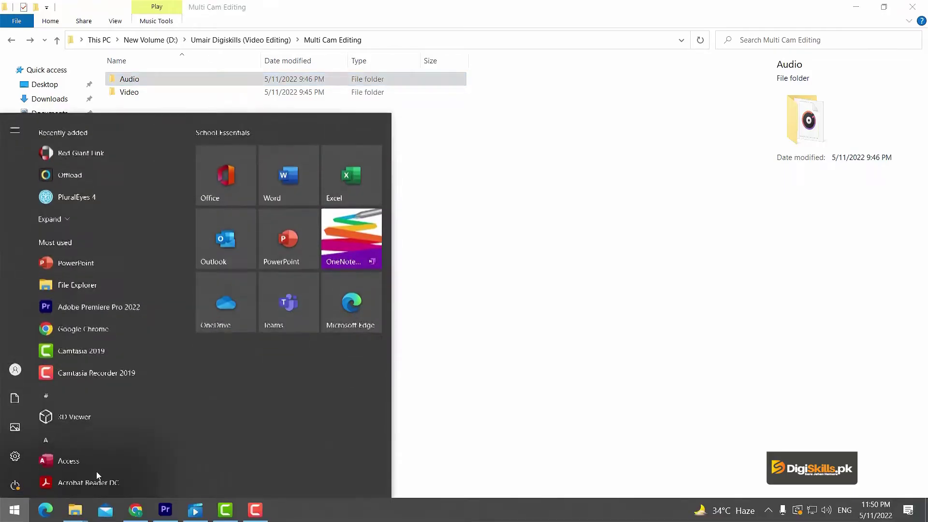
{"action": "type", "text": "plural"}
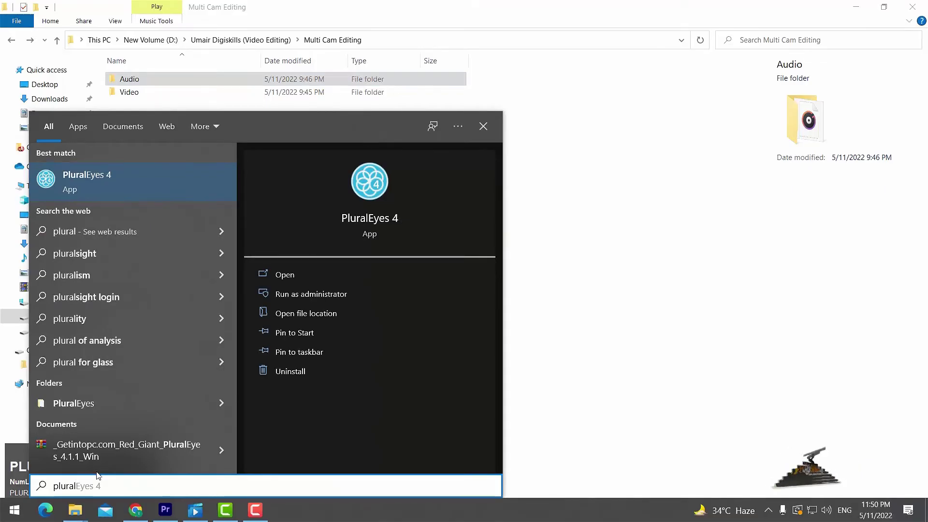
{"action": "key", "text": "Return"}
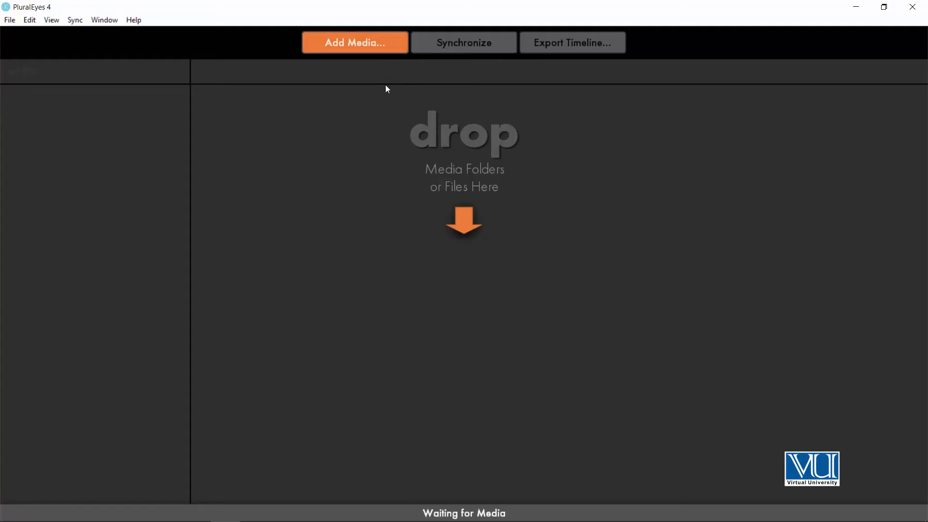
Add both clips from the Cam-01 folder, BA2A1389 and BA2A1390, to the PluralEyes timeline as the first camera track
{"action": "key", "text": "alt+Tab"}
{"action": "left_click_drag", "start_coordinate": [309, 14], "coordinate": [607, 106]}
{"action": "double_click", "coordinate": [476, 195]}
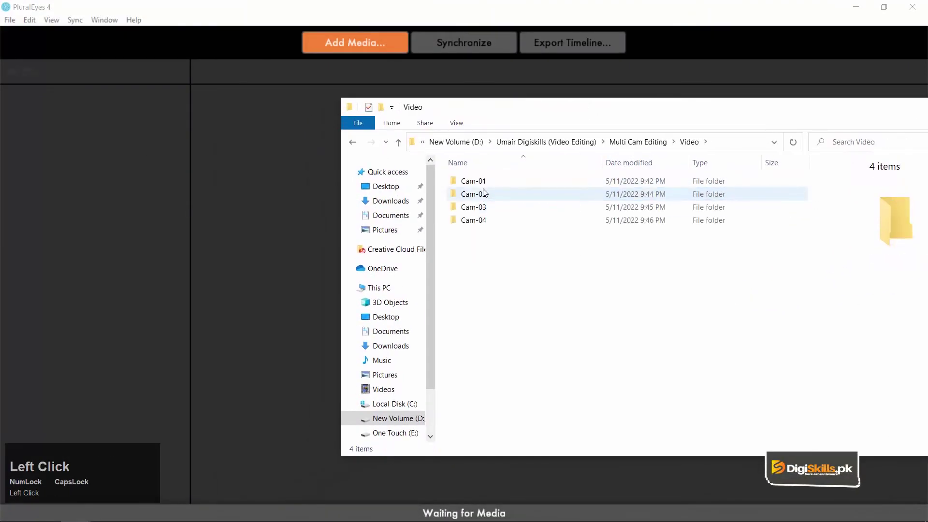
{"action": "double_click", "coordinate": [456, 182]}
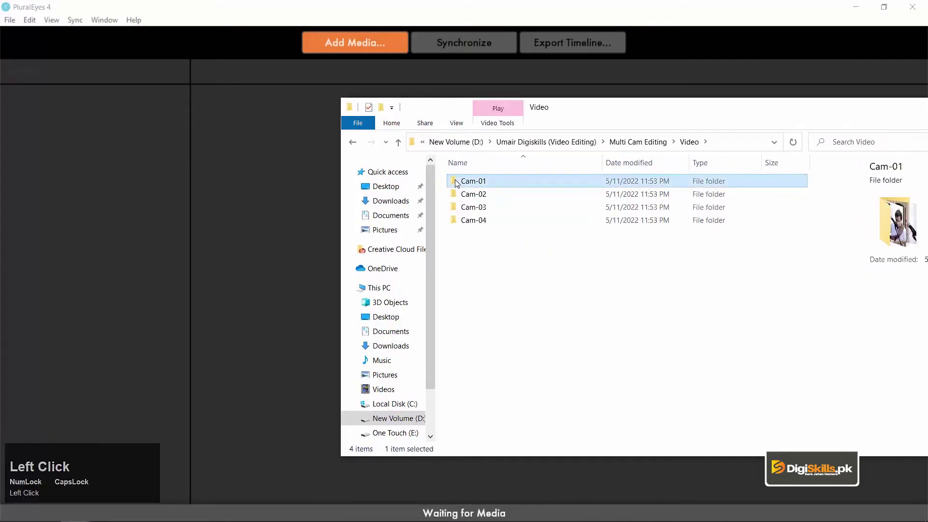
{"action": "left_click_drag", "start_coordinate": [623, 258], "coordinate": [95, 137]}
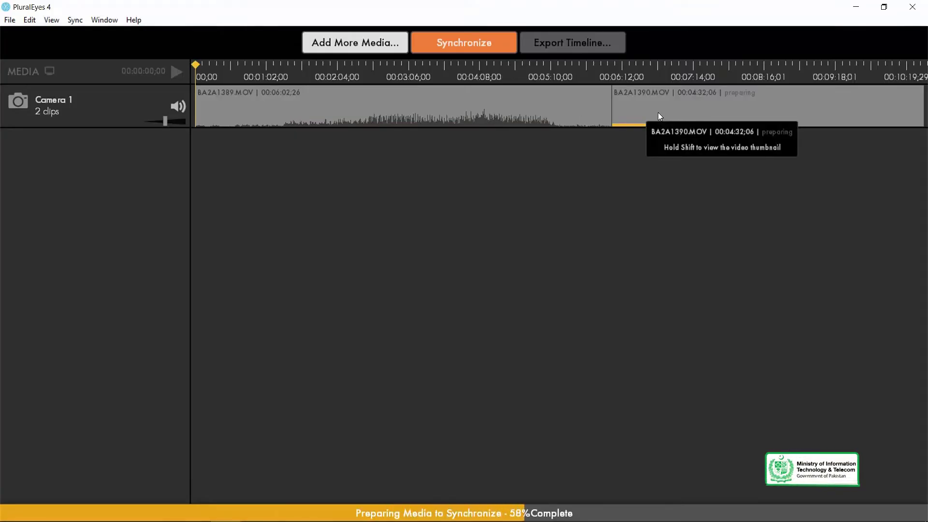
Add both clips from the Cam-02 folder, QE5C7276 and QE5C7277, to the timeline as a second camera track
{"action": "key", "text": "ctrl+minus"}
{"action": "key", "text": "ctrl+minus"}
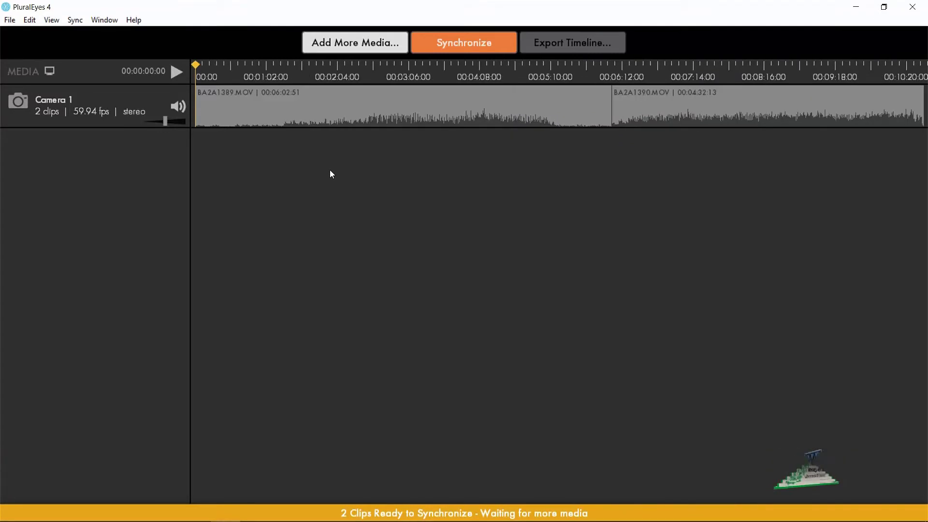
{"action": "key", "text": "minus"}
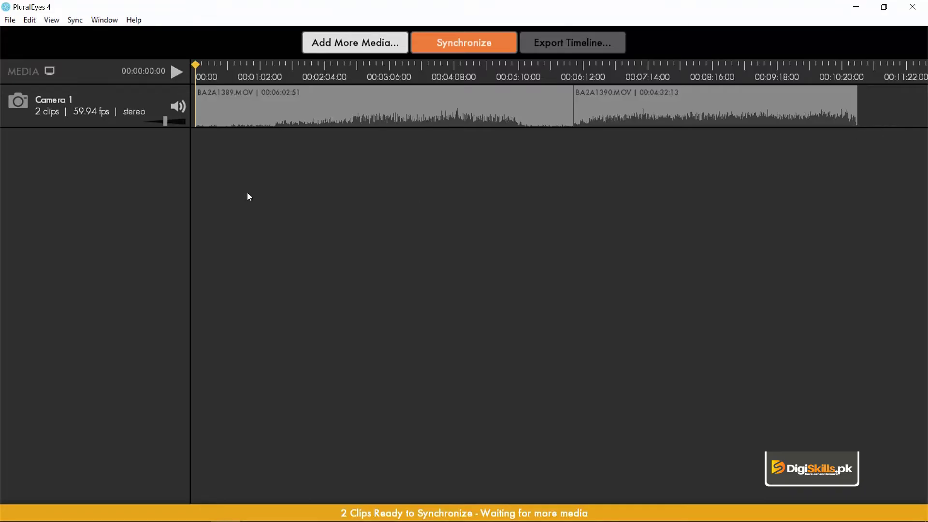
{"action": "key", "text": "alt+Tab"}
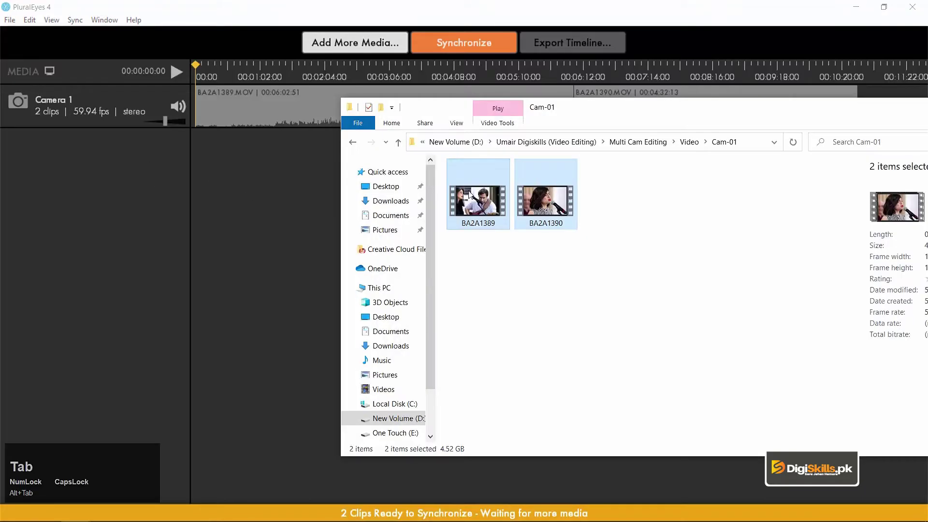
{"action": "left_click", "coordinate": [572, 270]}
{"action": "left_click", "coordinate": [355, 143]}
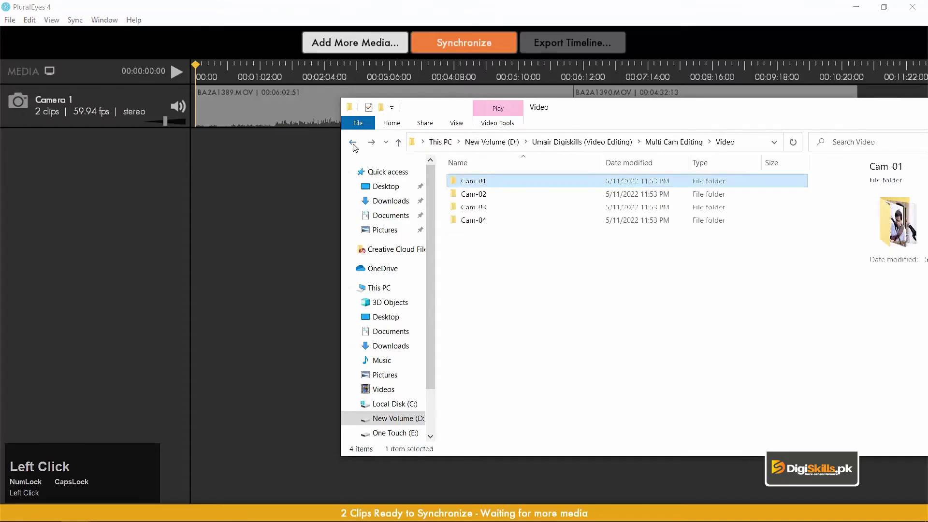
{"action": "double_click", "coordinate": [466, 192]}
{"action": "left_click_drag", "start_coordinate": [645, 264], "coordinate": [449, 161]}
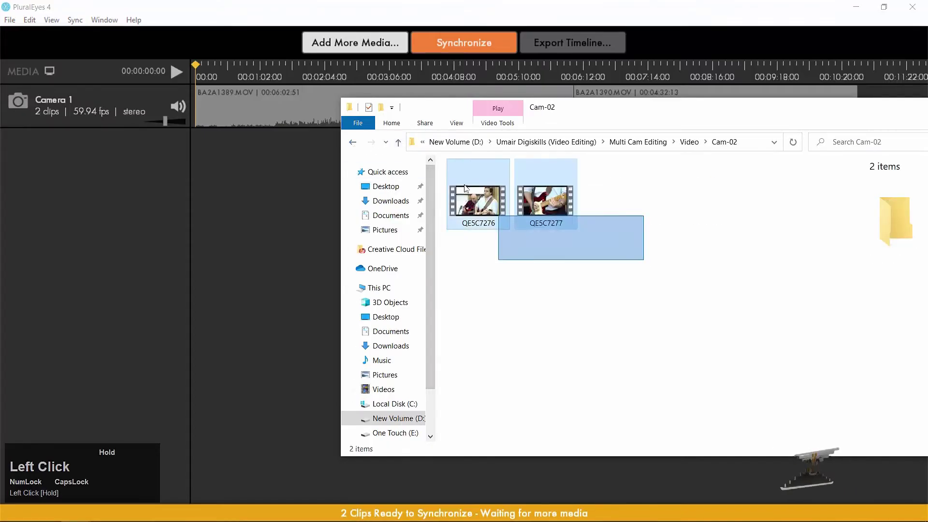
{"action": "left_click_drag", "start_coordinate": [483, 200], "coordinate": [65, 178]}
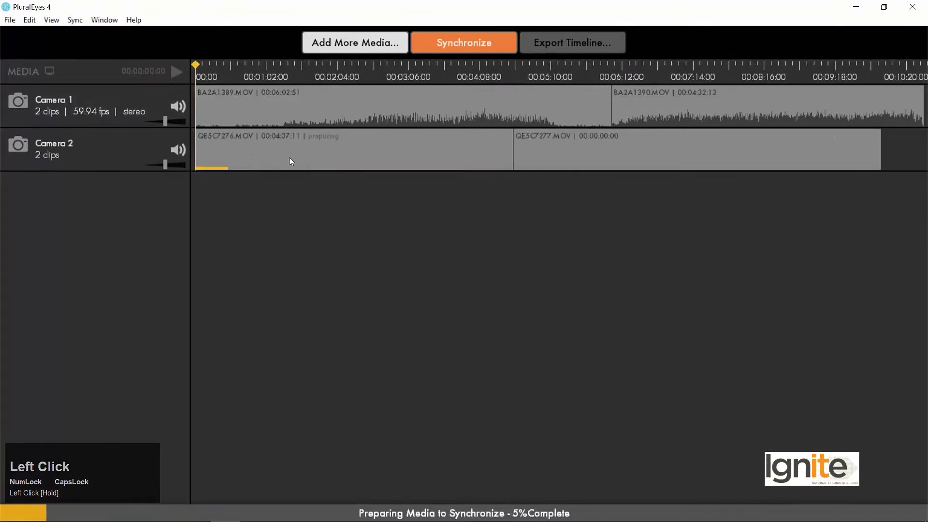
Add the MVI_0968 clip from the Cam-03 folder to the timeline as a third camera track
{"action": "key", "text": "alt+Tab"}
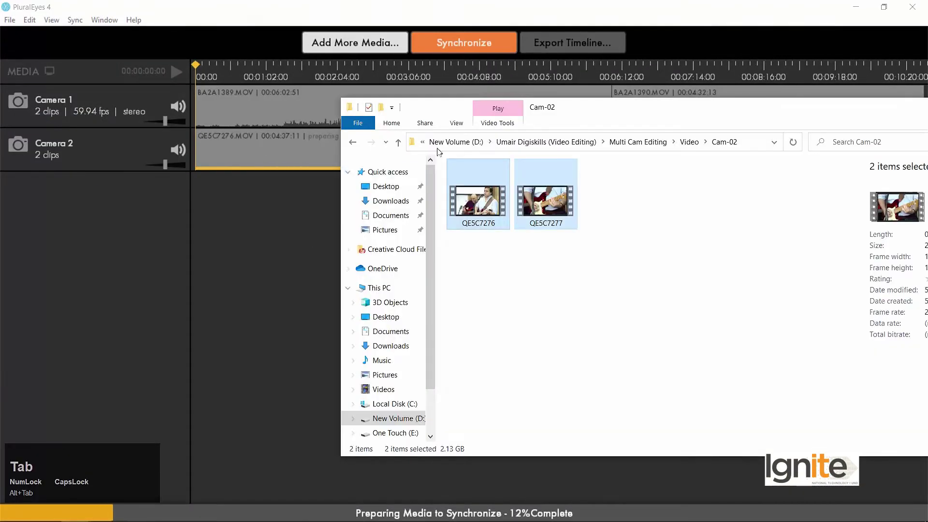
{"action": "left_click", "coordinate": [349, 143]}
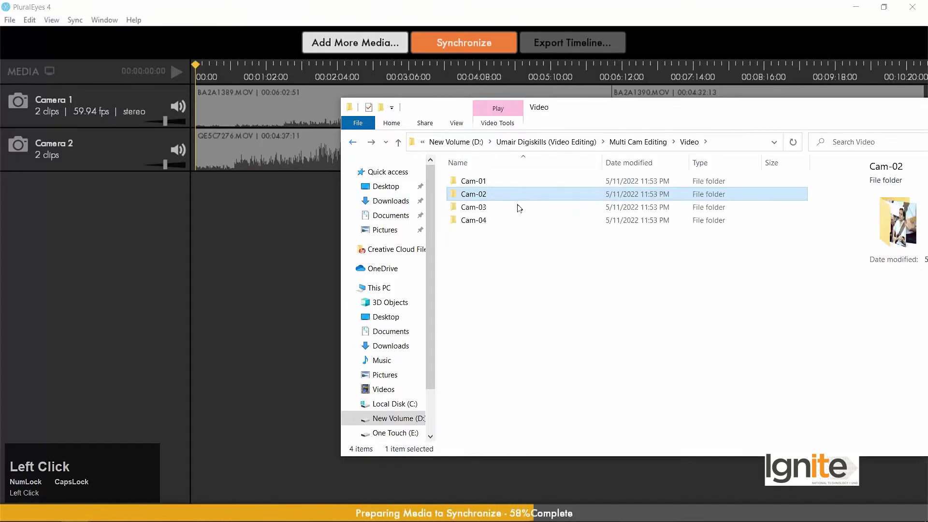
{"action": "double_click", "coordinate": [499, 213]}
{"action": "left_click_drag", "start_coordinate": [493, 225], "coordinate": [38, 208]}
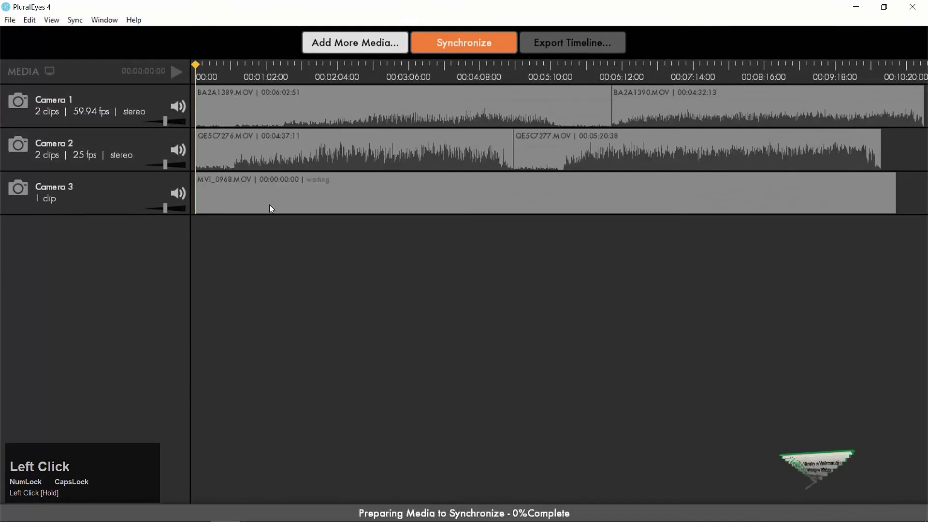
Add the 3H8A5141 clip from the Cam-04 folder to the timeline as a fourth camera track
{"action": "key", "text": "alt+Tab"}
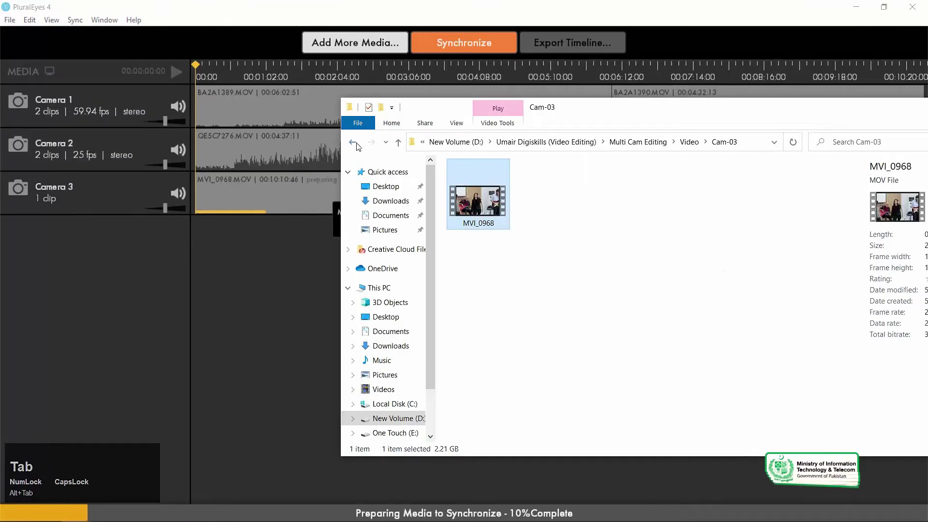
{"action": "left_click", "coordinate": [352, 141]}
{"action": "double_click", "coordinate": [517, 220]}
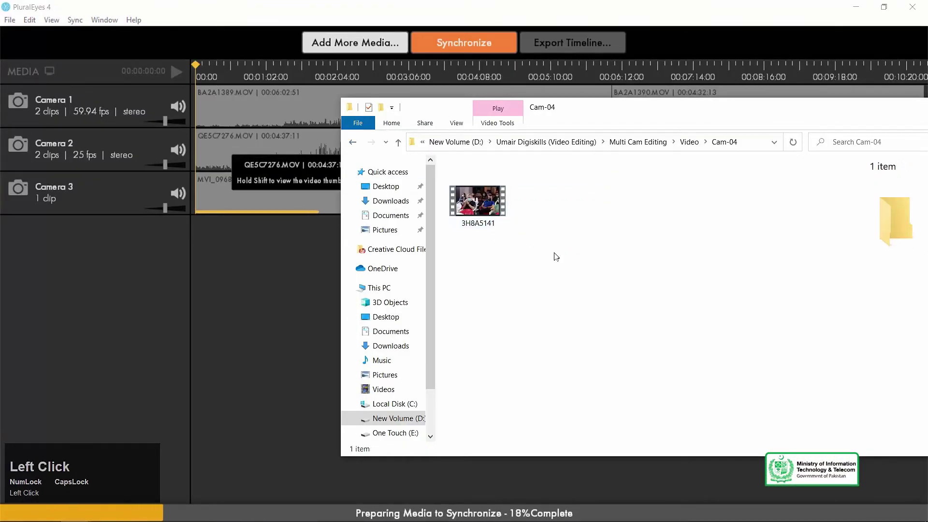
{"action": "left_click_drag", "start_coordinate": [478, 201], "coordinate": [127, 251]}
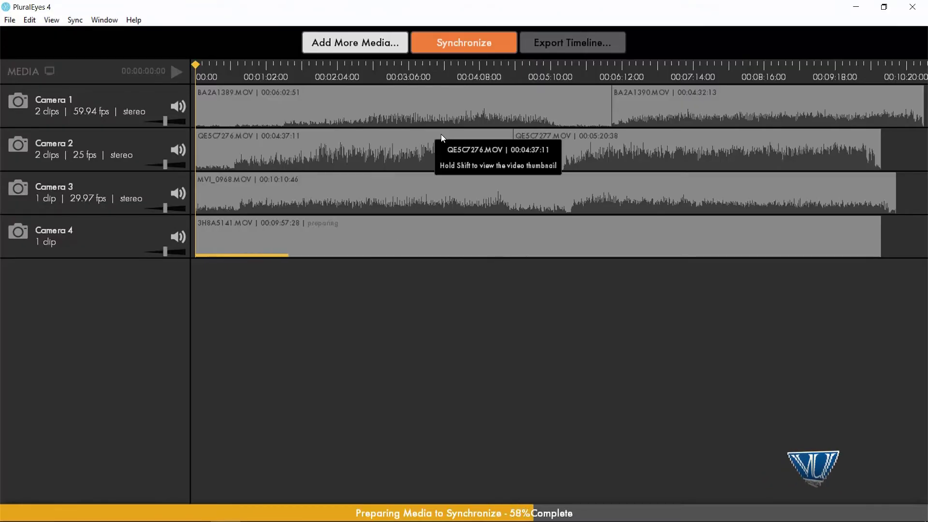
Add the Waqar Tribute WAV file from the Audio folder to the timeline as an audio recorder track below the cameras
{"action": "key", "text": "alt+Tab"}
{"action": "left_click", "coordinate": [550, 287], "text": "alt"}
{"action": "key", "text": "alt+Up"}
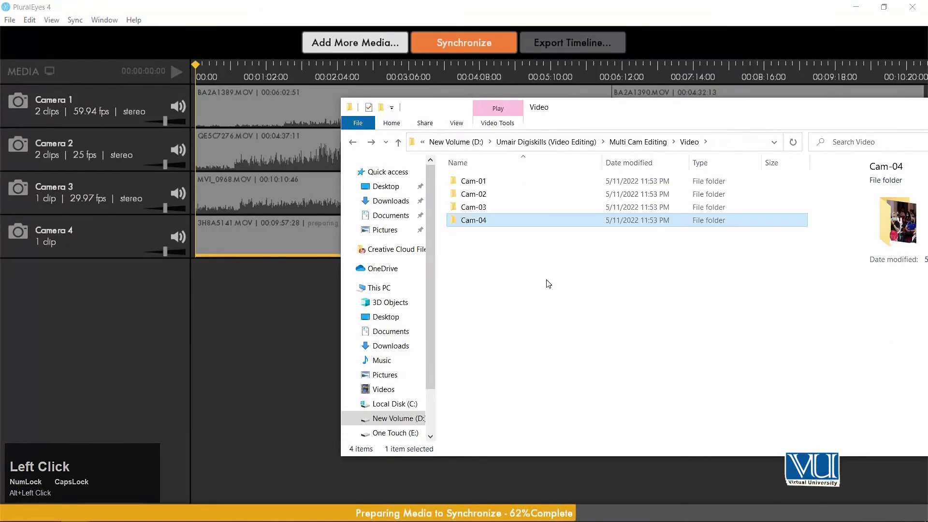
{"action": "key", "text": "alt+Up"}
{"action": "key", "text": "Up"}
{"action": "key", "text": "Return"}
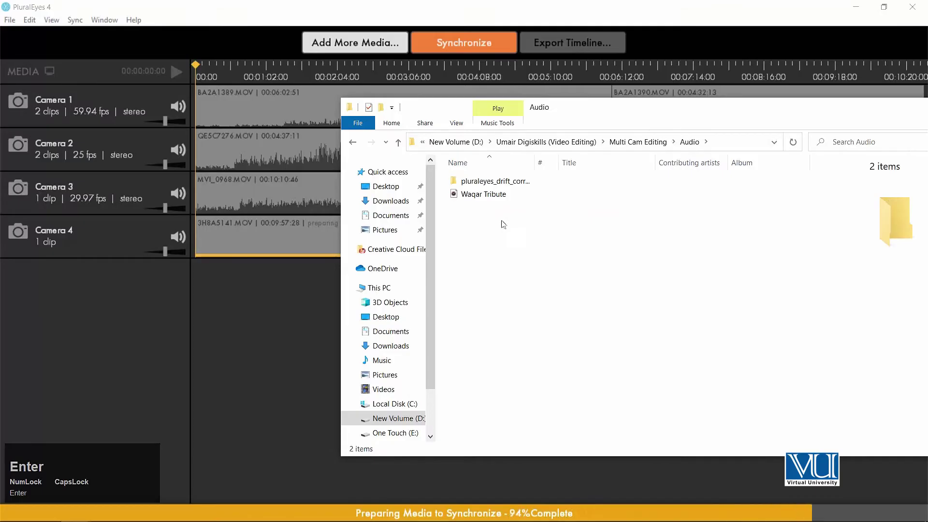
{"action": "left_click", "coordinate": [470, 194]}
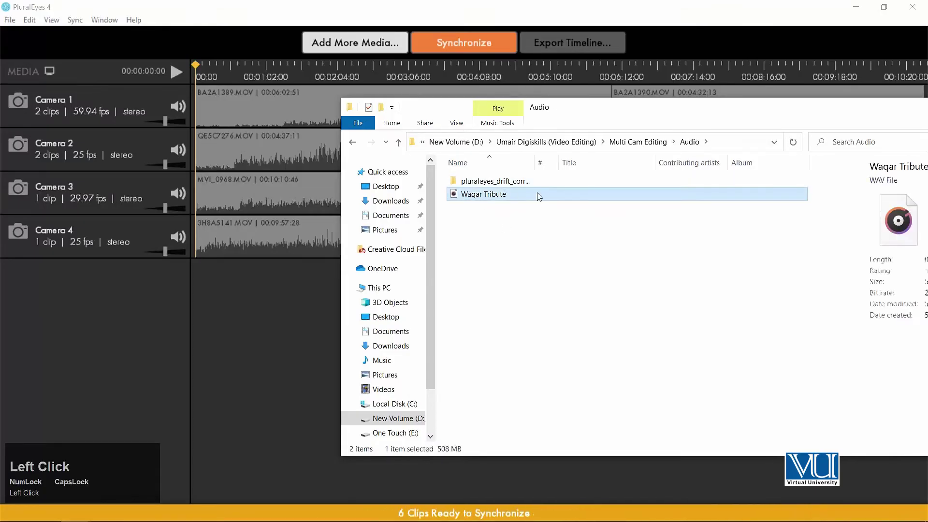
{"action": "left_click_drag", "start_coordinate": [455, 197], "coordinate": [93, 309]}
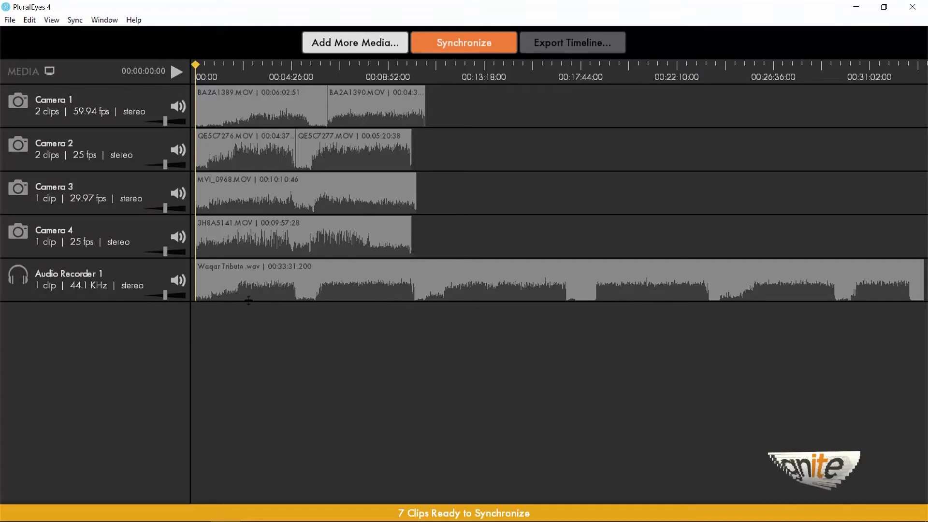
Synchronize all the camera clips with the audio recorder track
{"action": "left_click", "coordinate": [373, 243]}
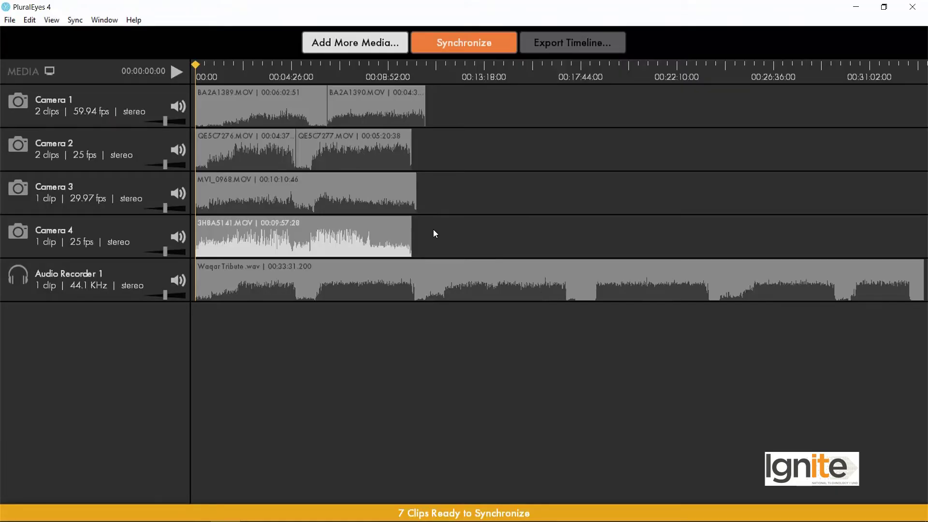
{"action": "left_click", "coordinate": [415, 369]}
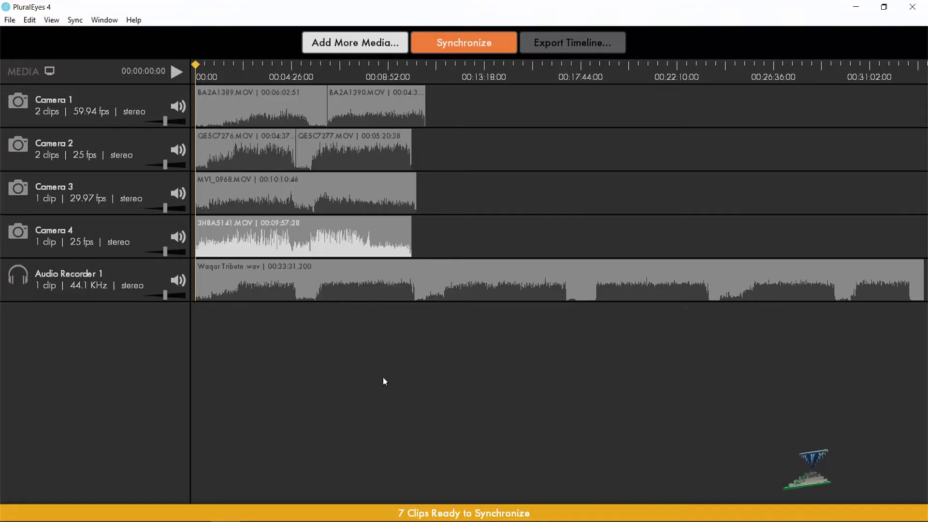
{"action": "left_click", "coordinate": [462, 41]}
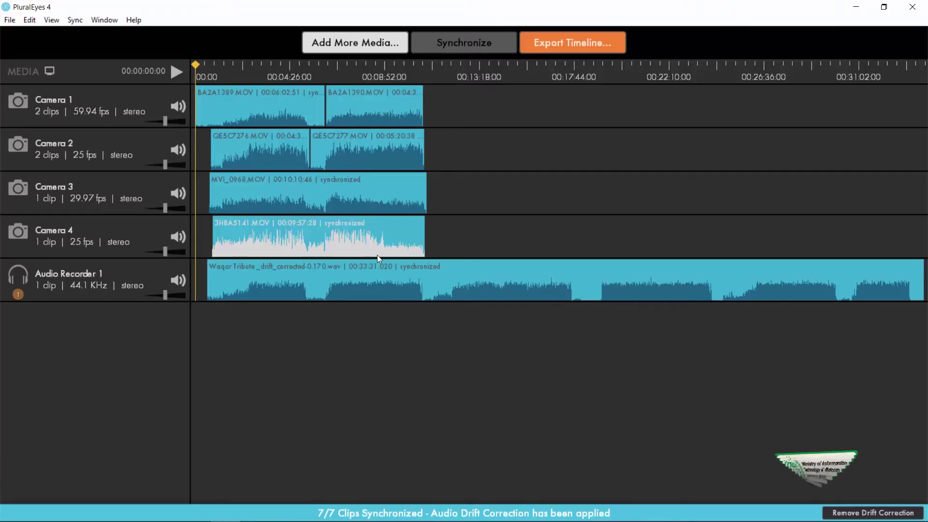
{"action": "mouse_move", "coordinate": [375, 521]}
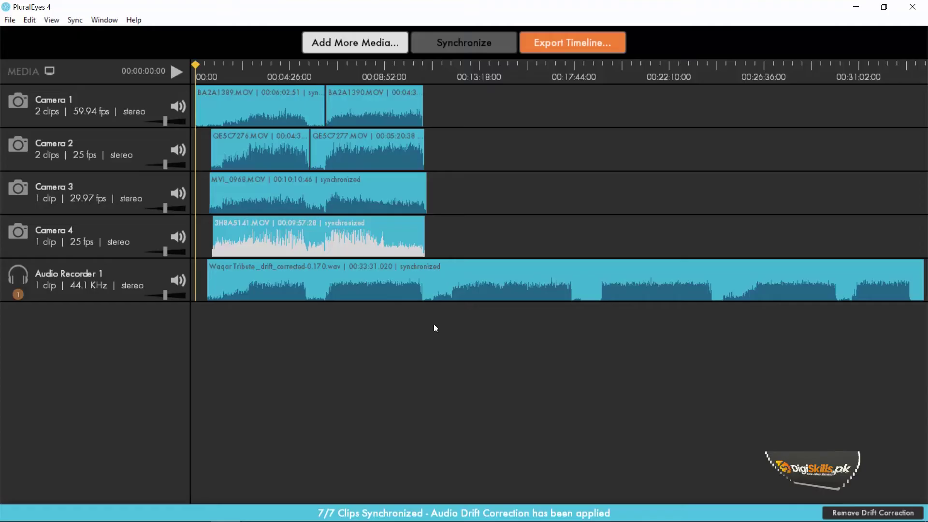
{"action": "left_click", "coordinate": [609, 43]}
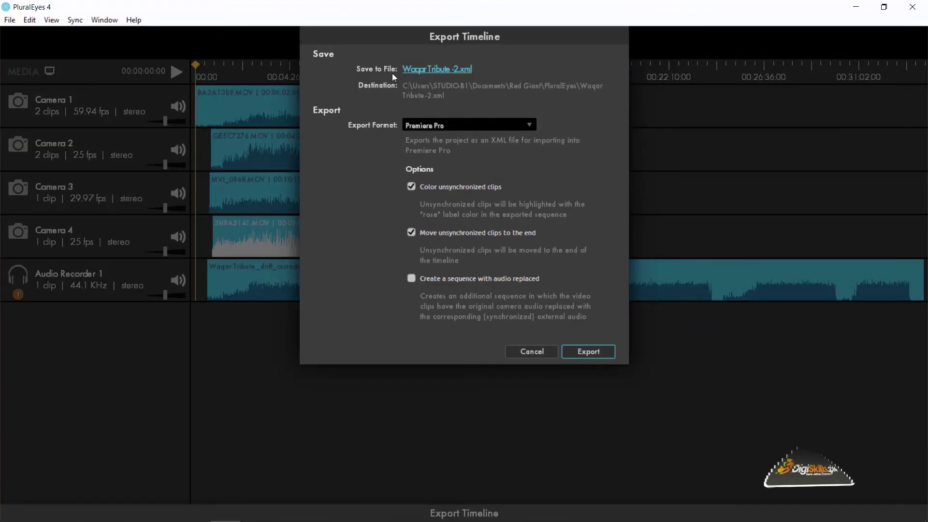
{"action": "left_click", "coordinate": [429, 71]}
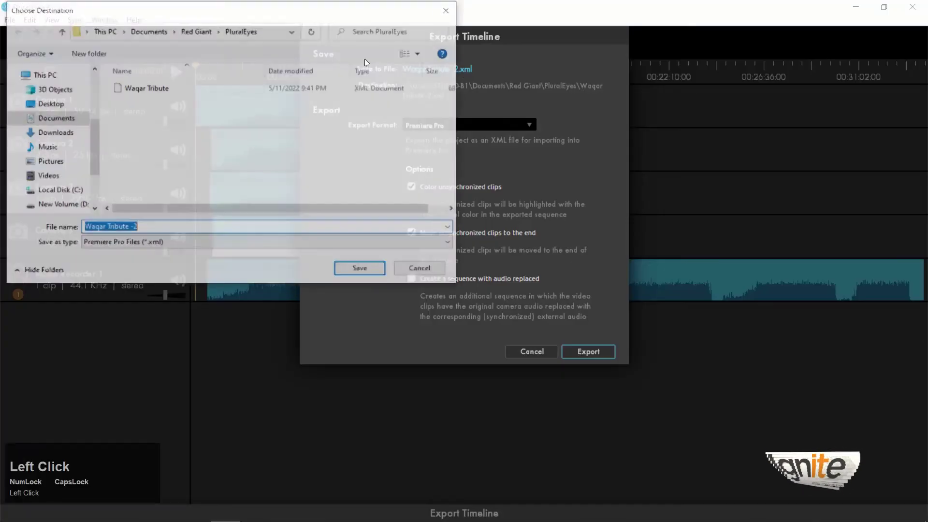
{"action": "left_click", "coordinate": [176, 100]}
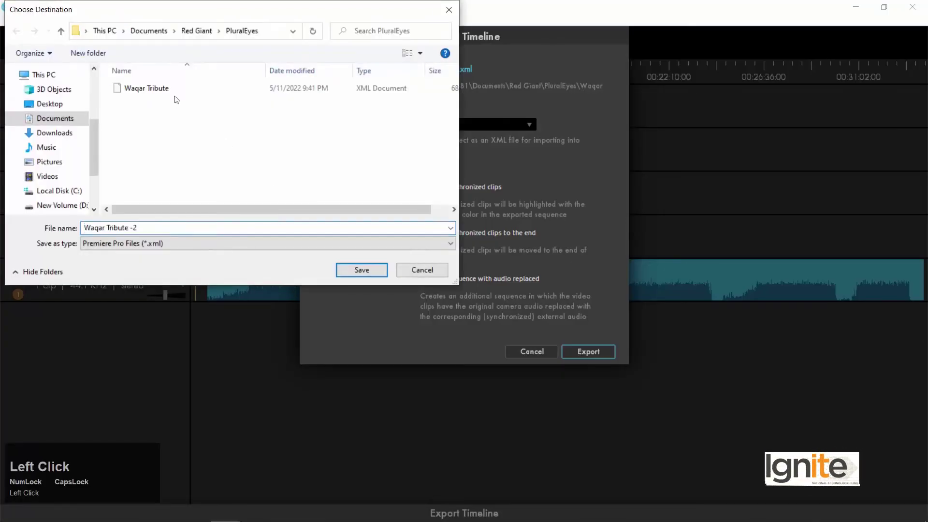
{"action": "left_click", "coordinate": [435, 270]}
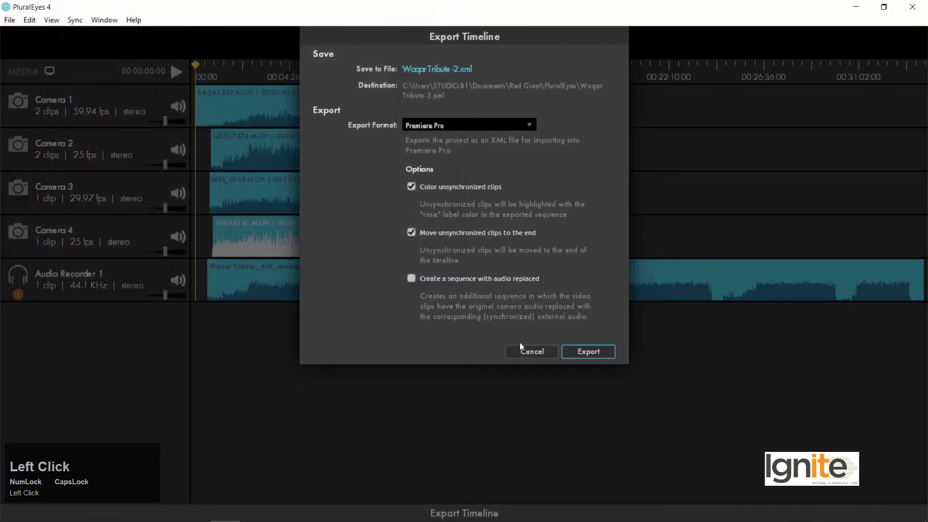
{"action": "left_click", "coordinate": [532, 352]}
Start saving the project and create a folder named Sync inside the Multi Cam Editing folder
{"action": "key", "text": "ctrl+s"}
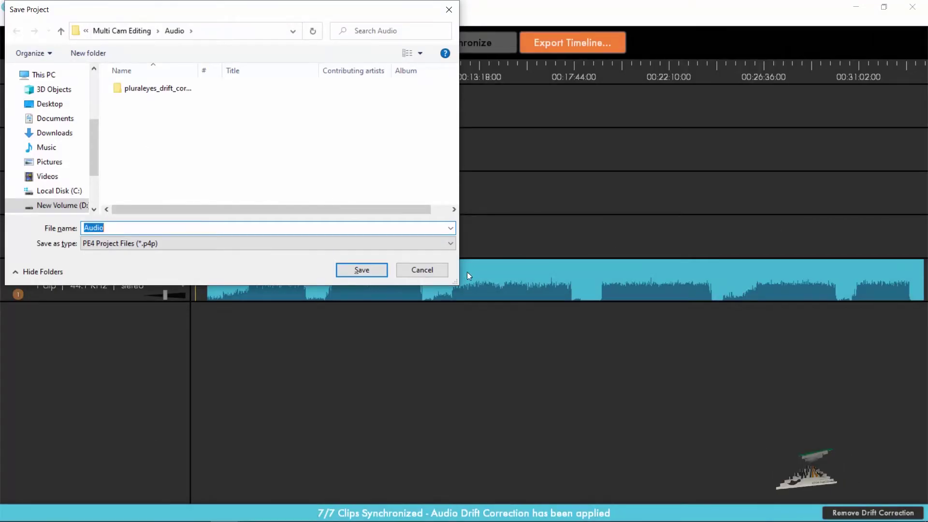
{"action": "left_click_drag", "start_coordinate": [453, 279], "coordinate": [460, 389]}
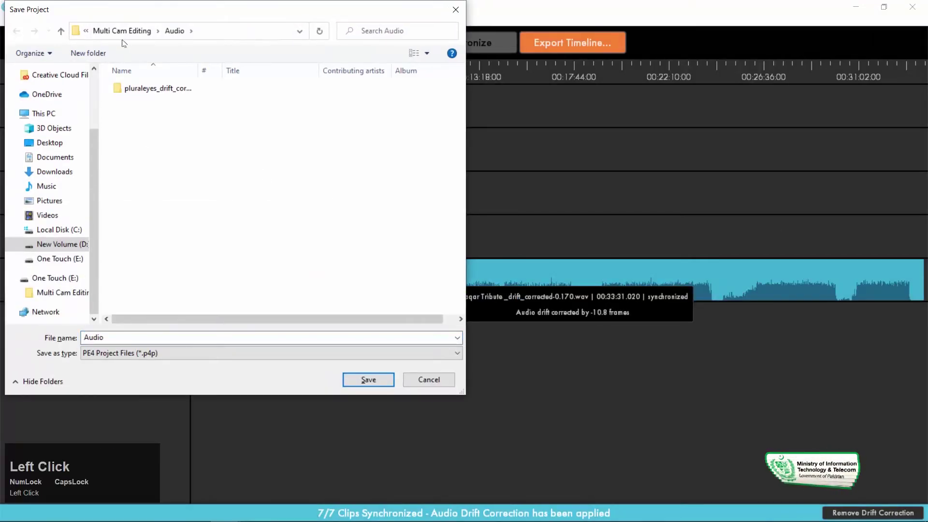
{"action": "left_click", "coordinate": [147, 32]}
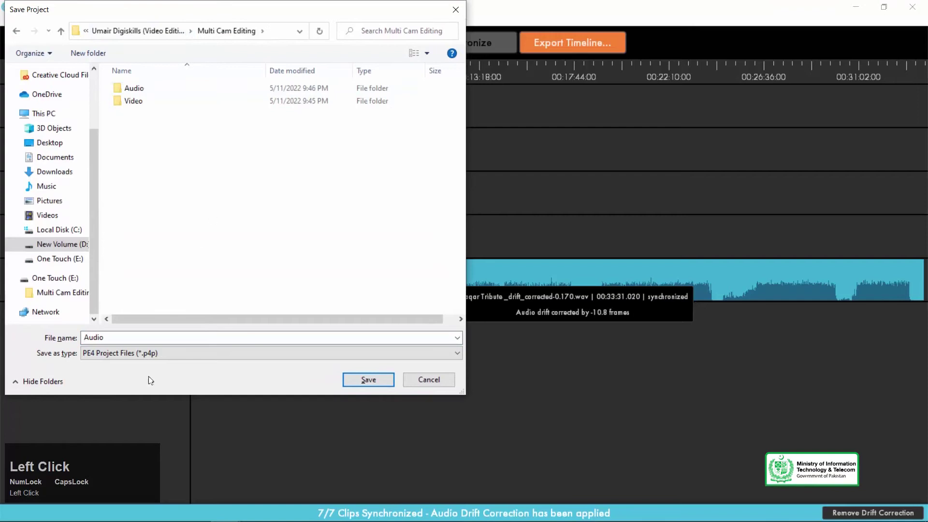
{"action": "right_click", "coordinate": [244, 213]}
{"action": "left_click", "coordinate": [313, 340]}
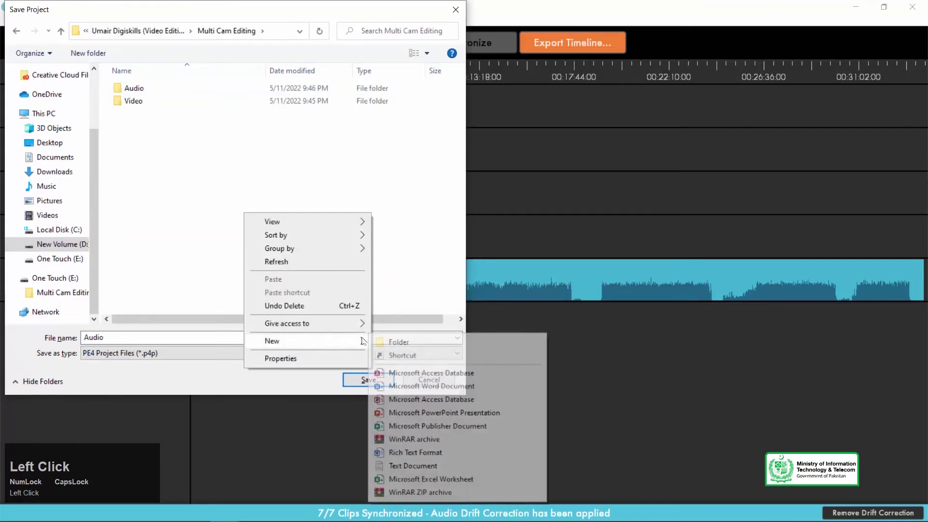
{"action": "left_click", "coordinate": [399, 342]}
{"action": "type", "text": "S"}
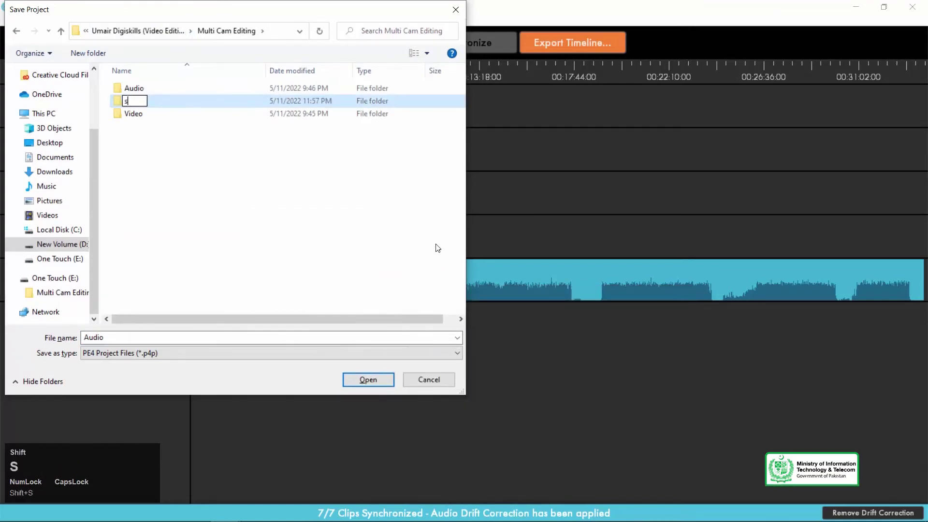
{"action": "type", "text": "ync"}
{"action": "key", "text": "Return"}
{"action": "key", "text": "Caps_Lock"}
{"action": "key", "text": "s"}
{"action": "key", "text": "Return"}
Save the project as Audio in the Sync folder, using the PE4 project format
{"action": "left_click", "coordinate": [43, 330]}
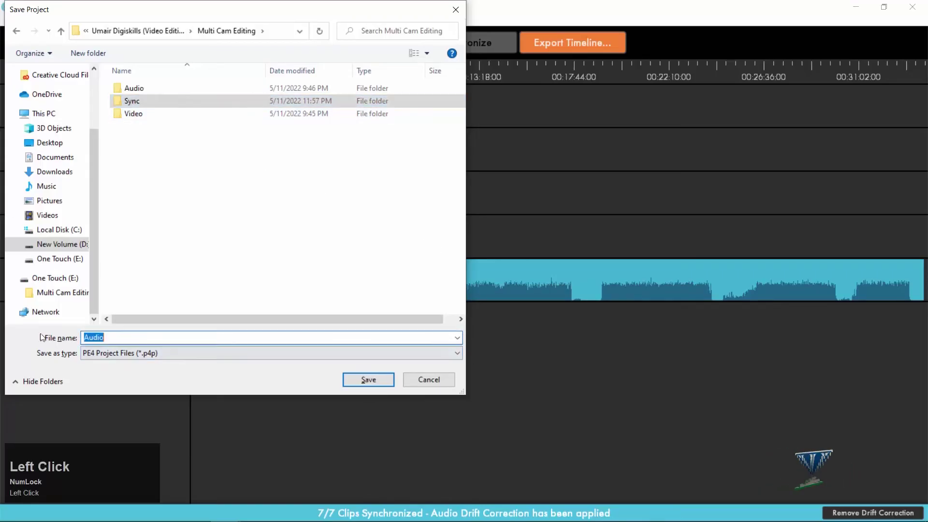
{"action": "type", "text": "Sync"}
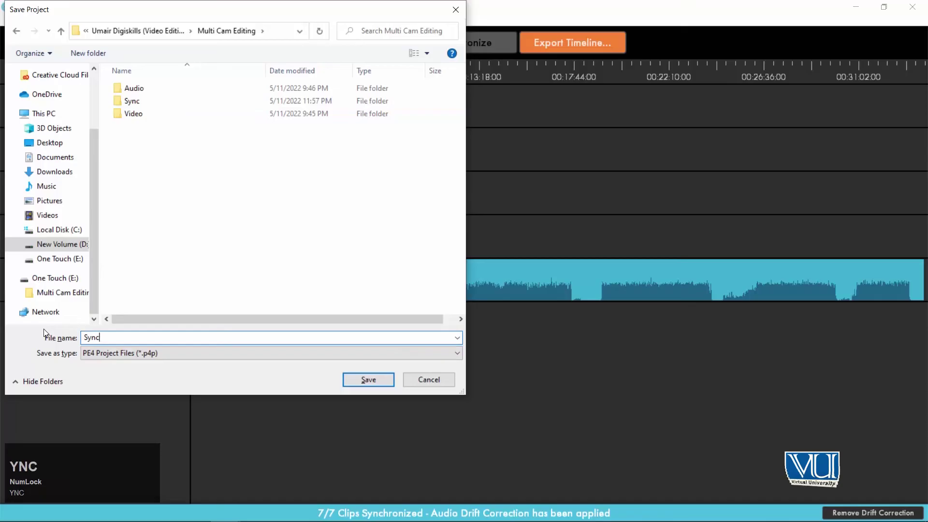
{"action": "key", "text": "Return"}
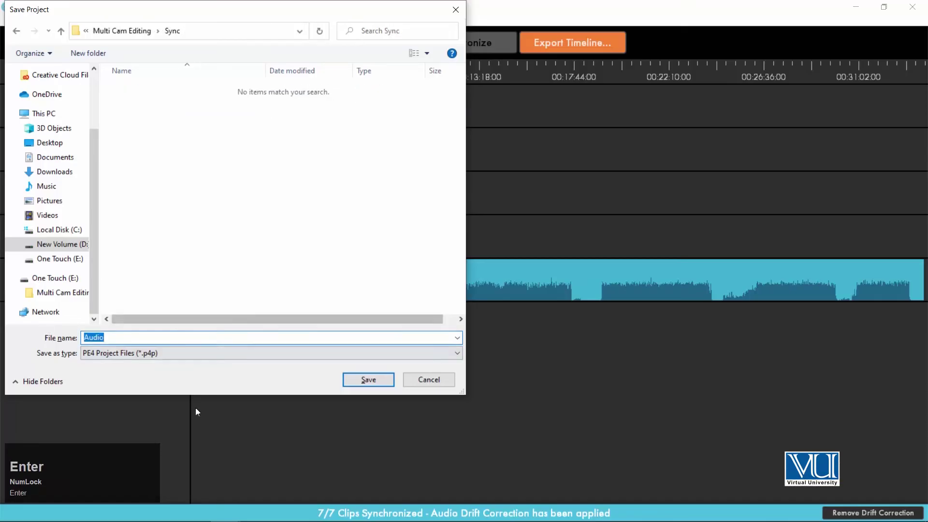
{"action": "left_click", "coordinate": [373, 380]}
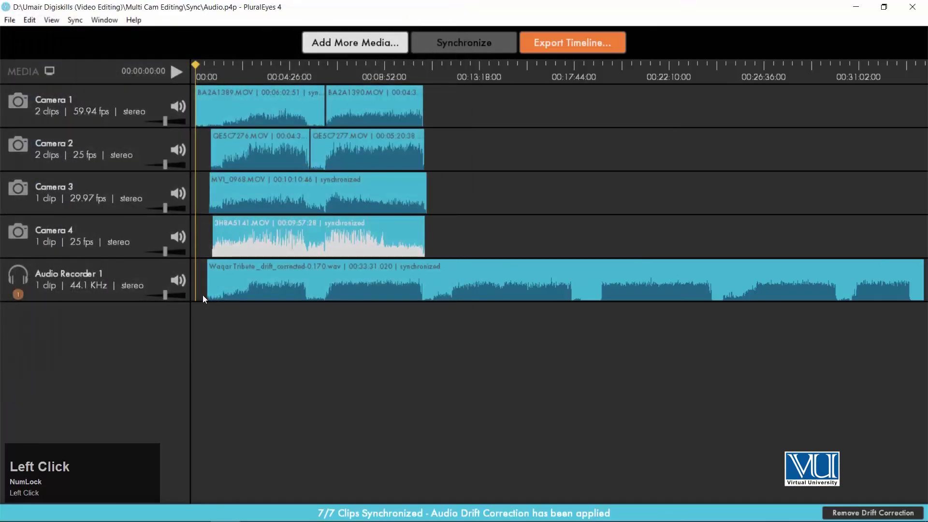
Export the synchronized timeline as a Premiere Pro XML file named Audio into the Sync folder within Multi Cam Editing
{"action": "left_click", "coordinate": [582, 46]}
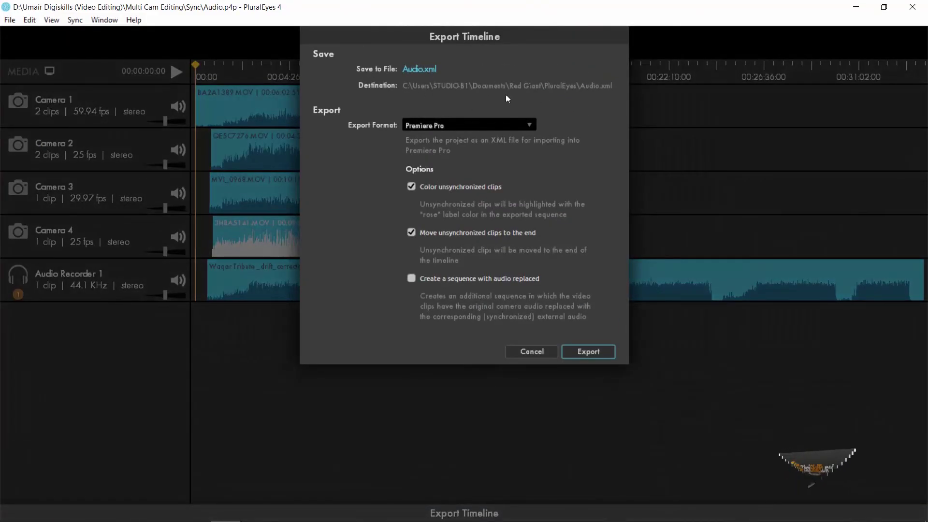
{"action": "left_click", "coordinate": [434, 69]}
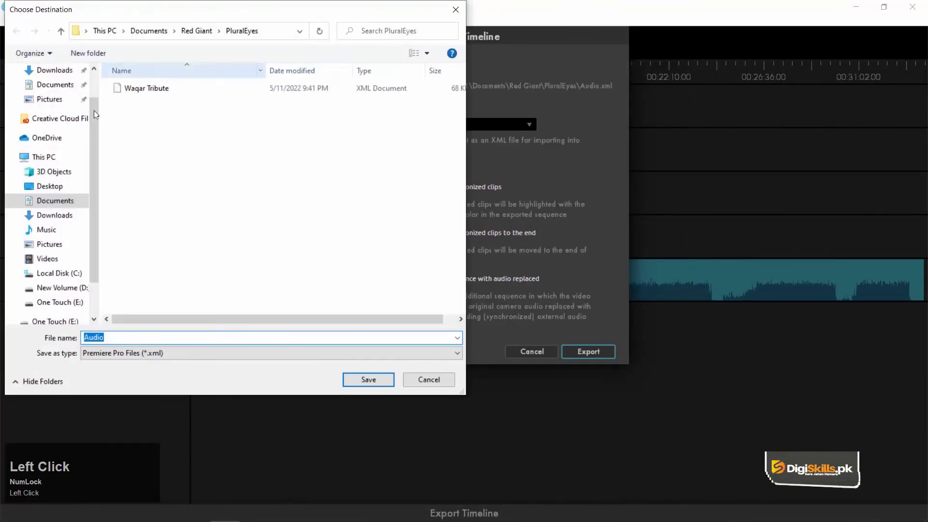
{"action": "left_click", "coordinate": [34, 289]}
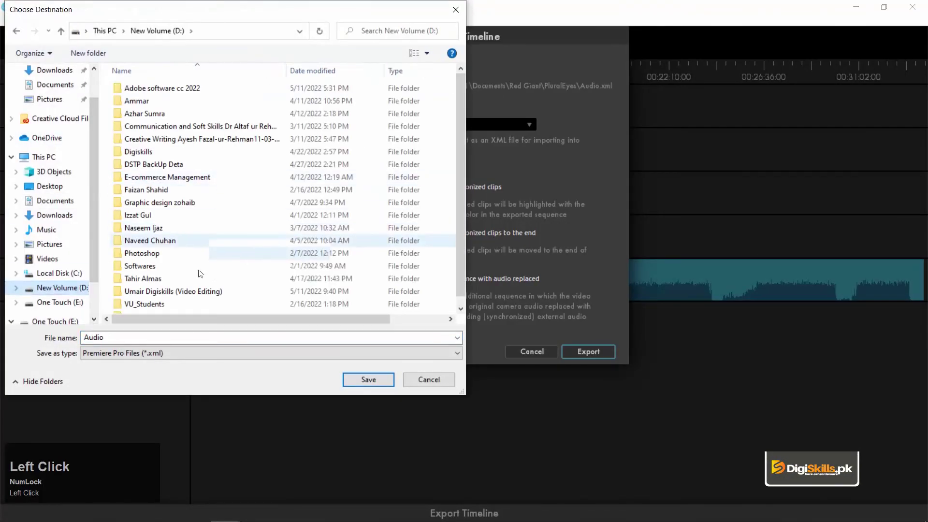
{"action": "double_click", "coordinate": [169, 291]}
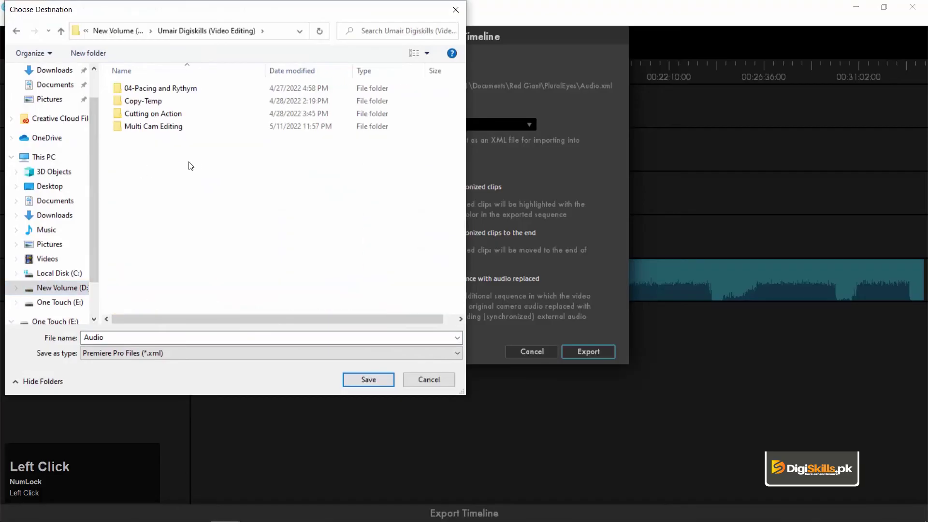
{"action": "double_click", "coordinate": [169, 127]}
{"action": "left_click", "coordinate": [135, 103]}
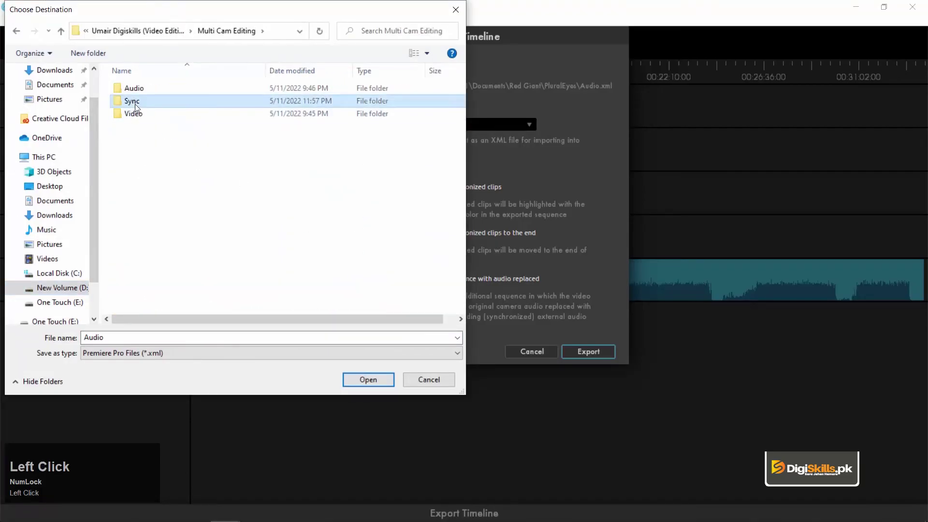
{"action": "left_click", "coordinate": [376, 381]}
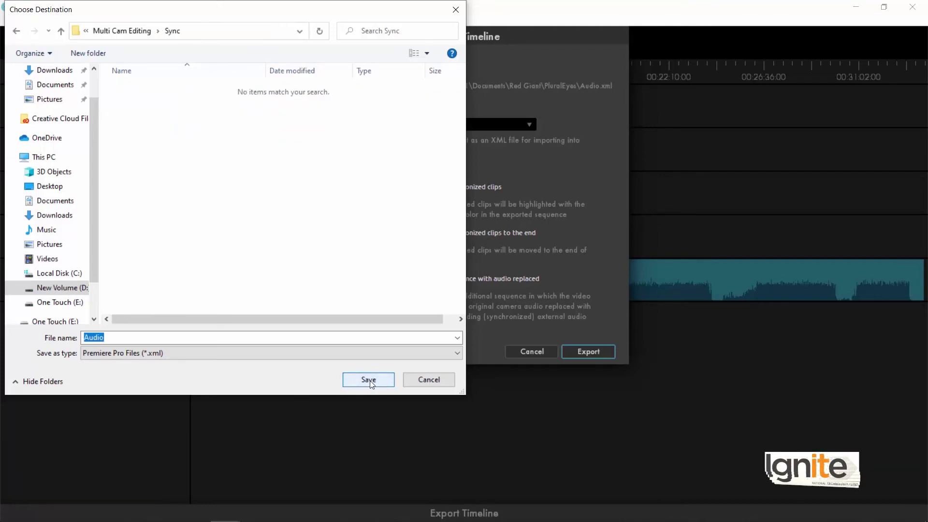
{"action": "left_click", "coordinate": [369, 380]}
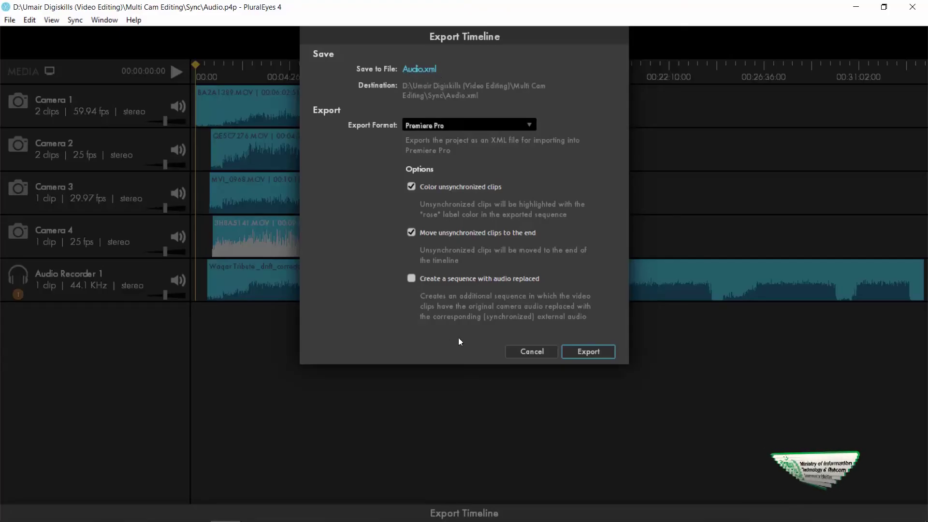
{"action": "left_click", "coordinate": [591, 356]}
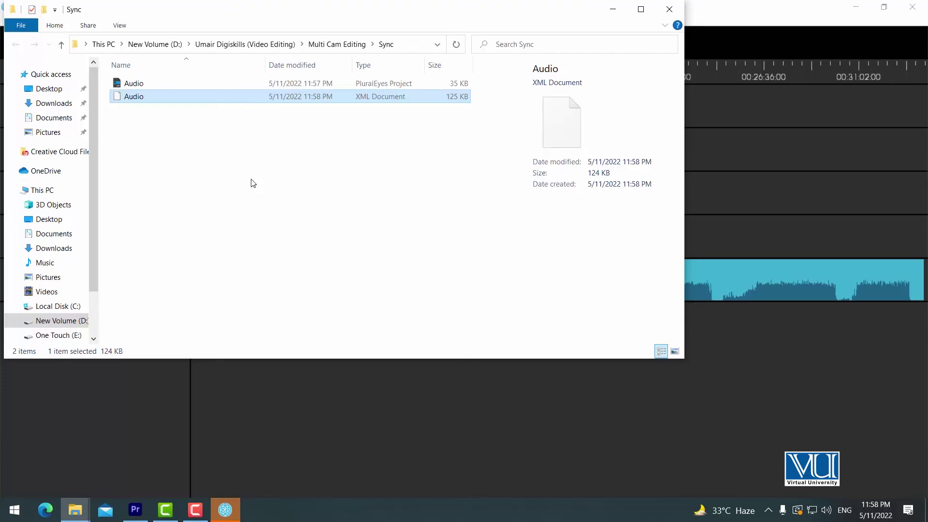
Switch to Premiere Pro and import the Audio XML document from the Sync folder within Multi Cam Editing on drive D
{"action": "left_click", "coordinate": [136, 510]}
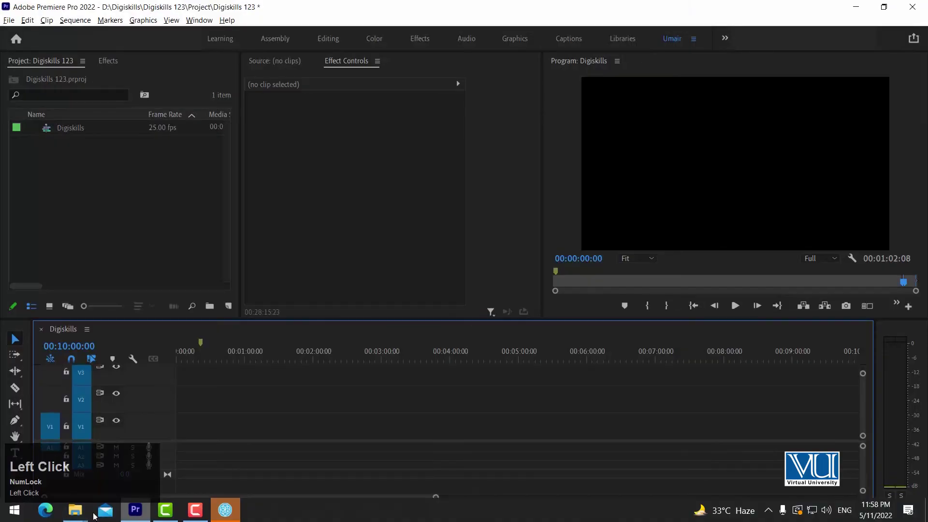
{"action": "left_click", "coordinate": [90, 194]}
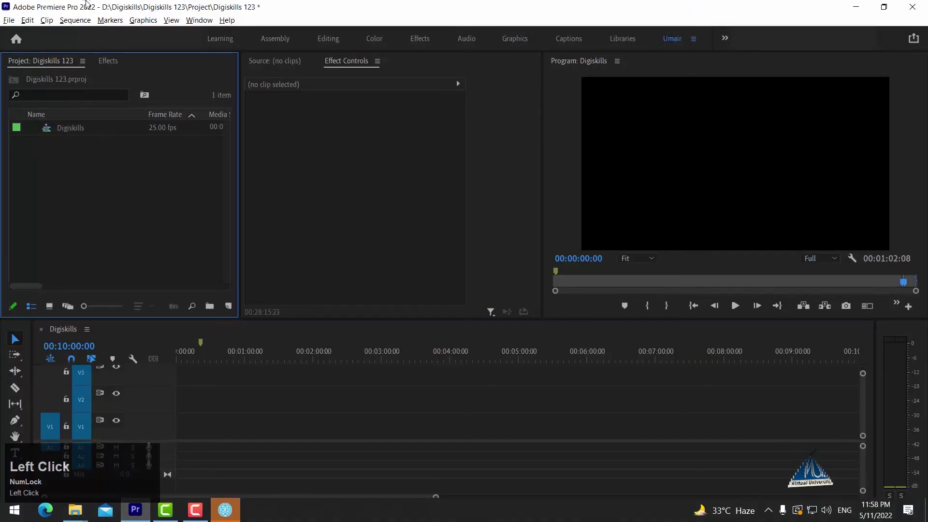
{"action": "left_click", "coordinate": [13, 22]}
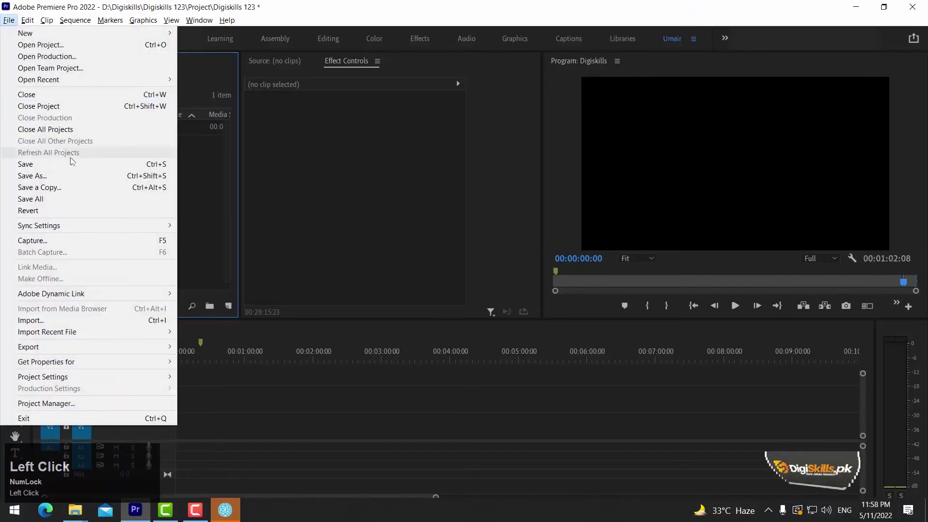
{"action": "left_click", "coordinate": [121, 320]}
{"action": "left_click", "coordinate": [61, 290]}
{"action": "scroll", "coordinate": [190, 278], "scroll_direction": "down", "scroll_amount": 3}
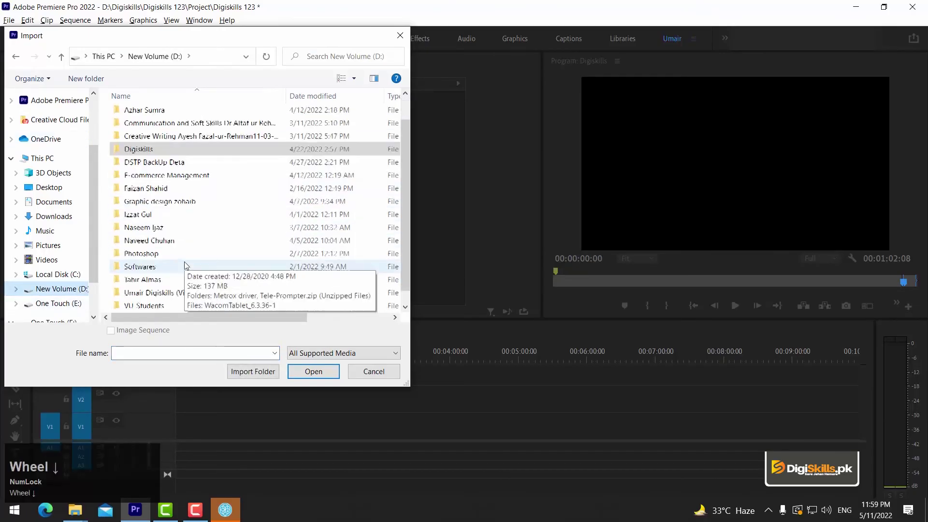
{"action": "double_click", "coordinate": [189, 280]}
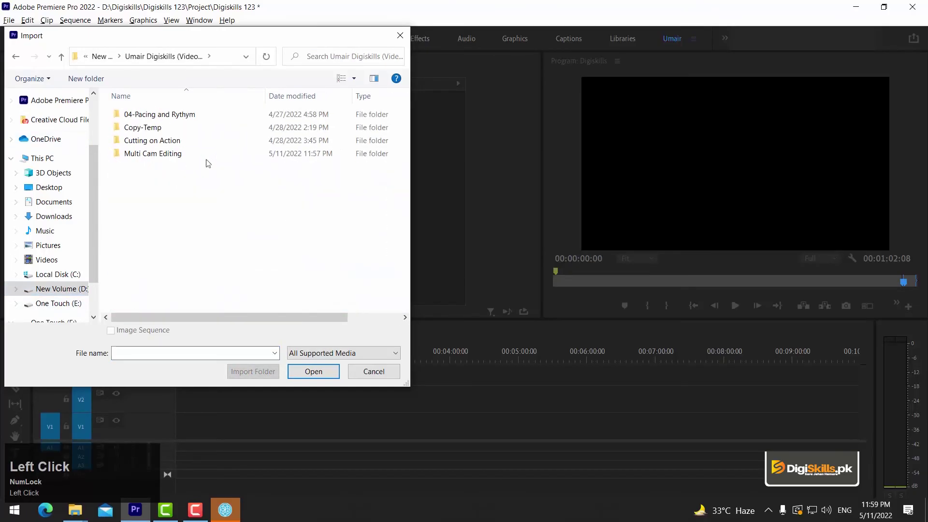
{"action": "double_click", "coordinate": [159, 154]}
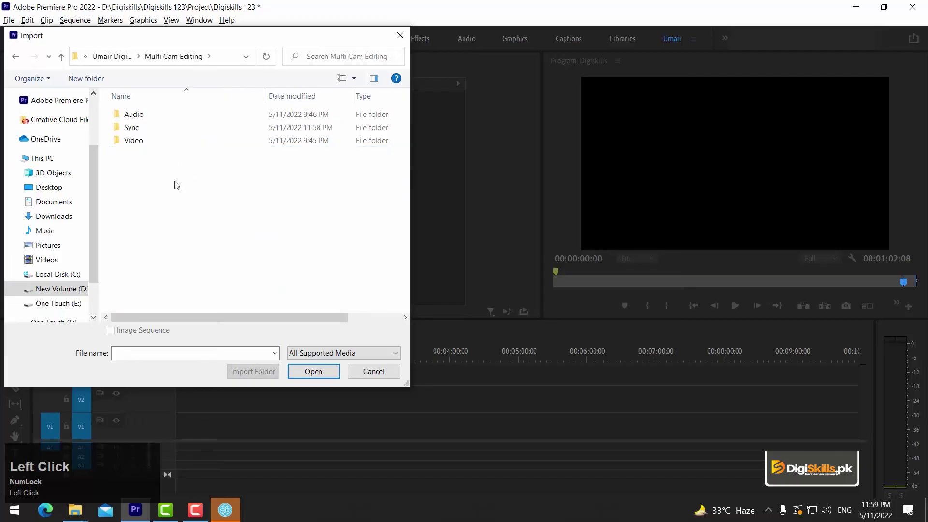
{"action": "double_click", "coordinate": [131, 128]}
{"action": "left_click", "coordinate": [132, 115]}
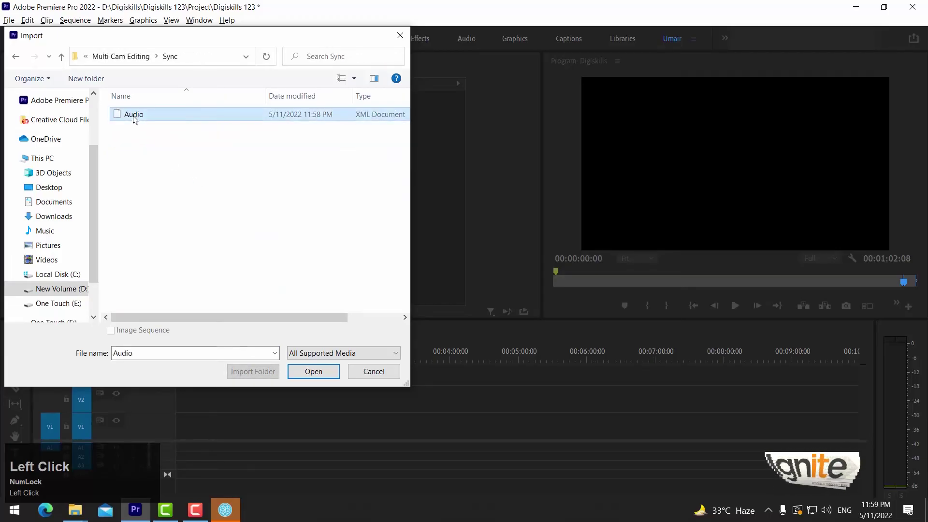
{"action": "left_click_drag", "start_coordinate": [410, 124], "coordinate": [460, 124]}
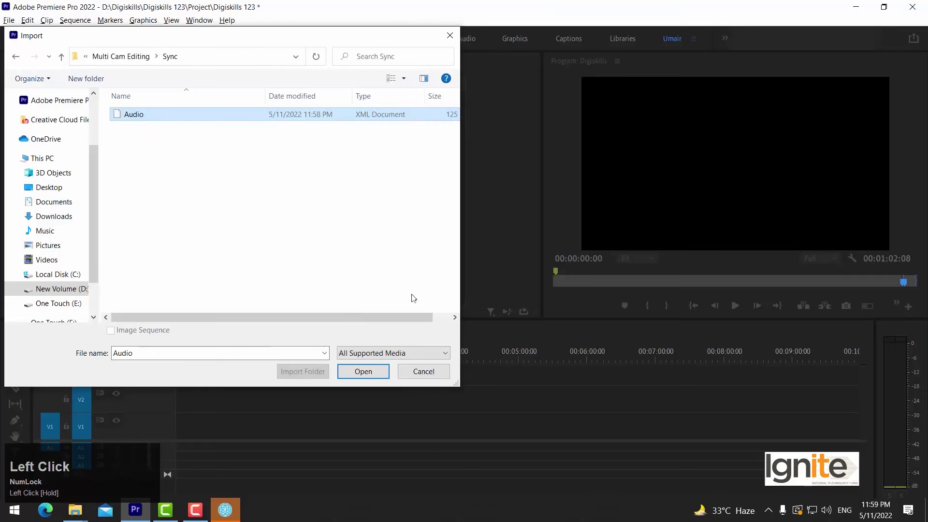
{"action": "left_click", "coordinate": [371, 374]}
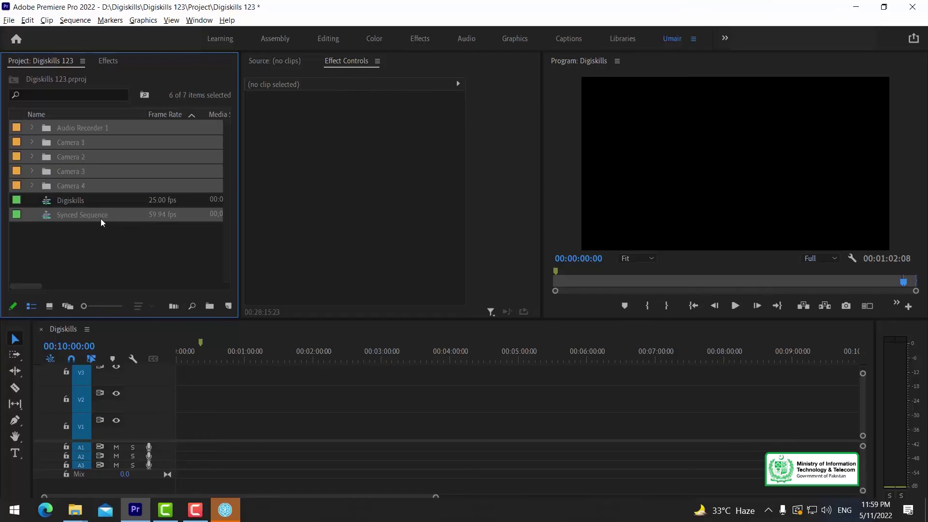
Examine the imported Synced Sequence item and the contents of the Camera 2 and Audio Recorder 1 bins
{"action": "left_click", "coordinate": [82, 228]}
{"action": "left_click", "coordinate": [83, 216]}
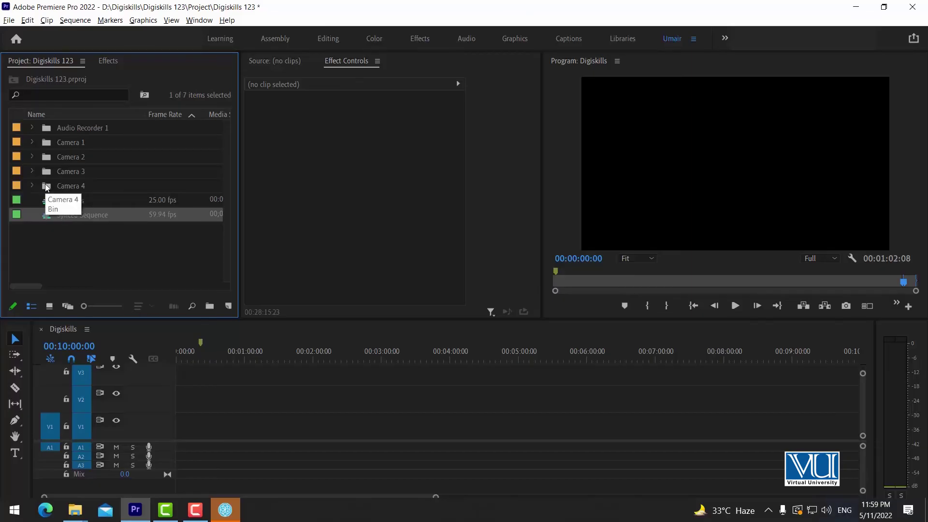
{"action": "left_click", "coordinate": [32, 156]}
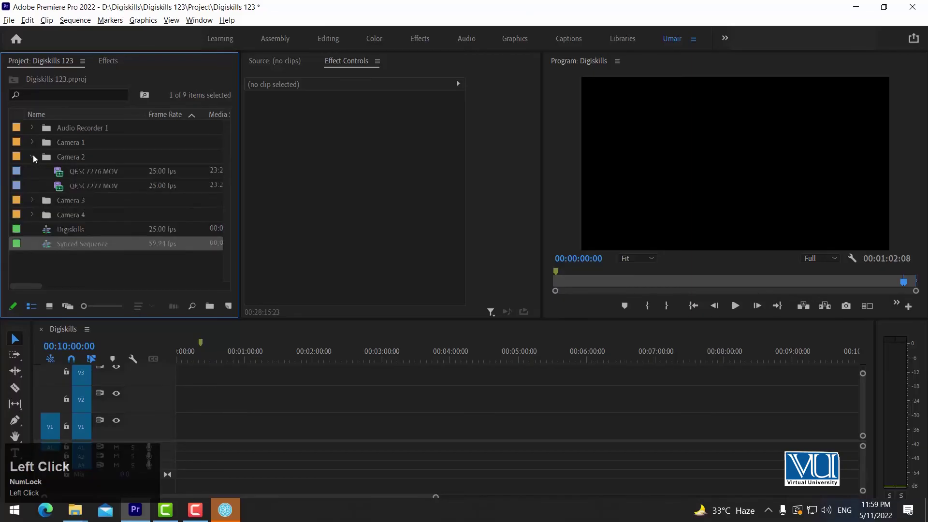
{"action": "left_click", "coordinate": [86, 173]}
{"action": "left_click", "coordinate": [78, 160]}
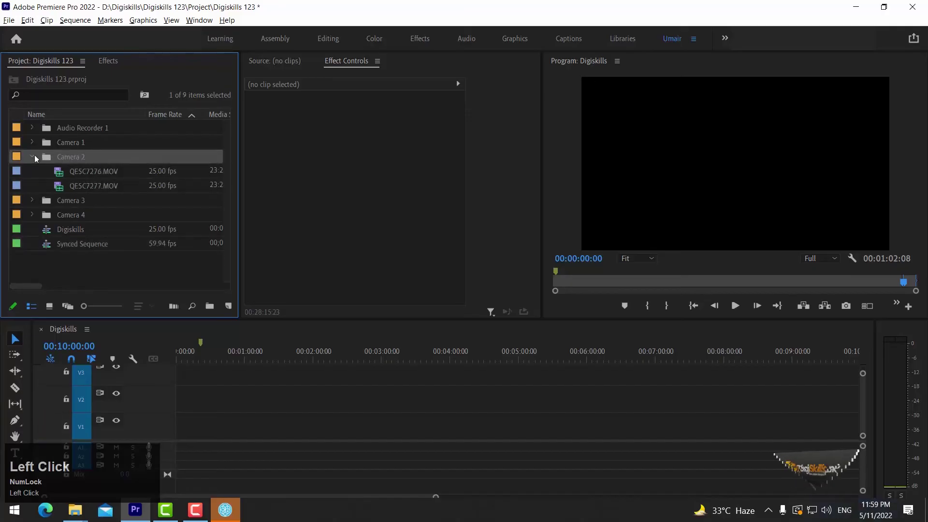
{"action": "left_click", "coordinate": [32, 157]}
{"action": "left_click", "coordinate": [32, 128]}
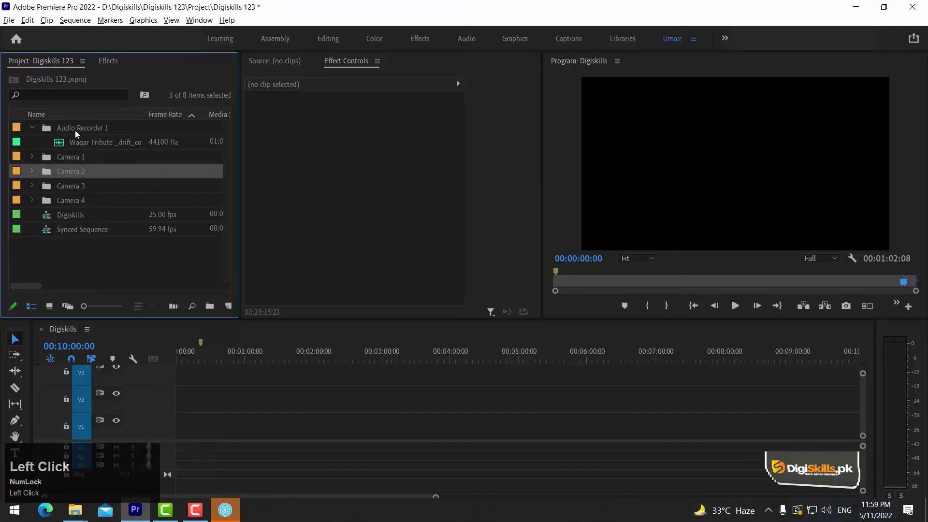
Collapse the Audio Recorder 1 bin and check which clips the Camera 1 bin contains
{"action": "left_click", "coordinate": [32, 128]}
{"action": "left_click", "coordinate": [32, 142]}
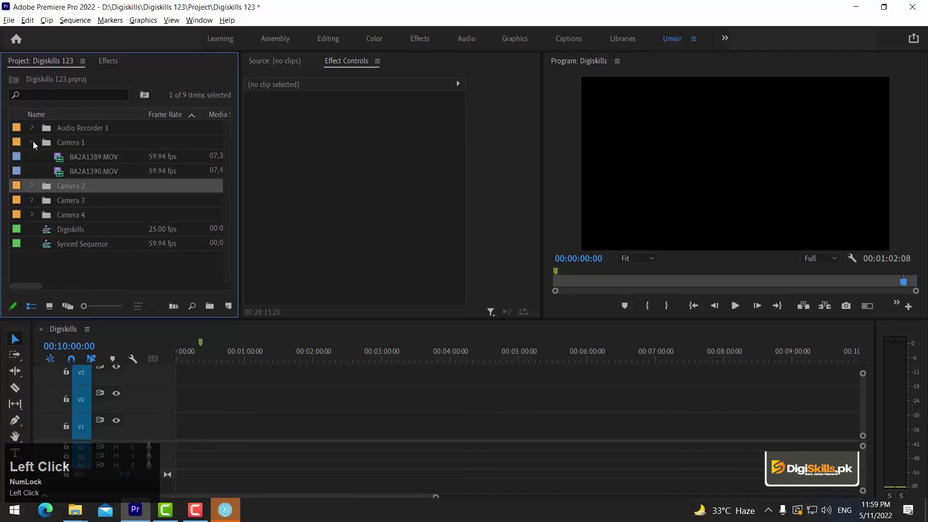
{"action": "left_click", "coordinate": [32, 142]}
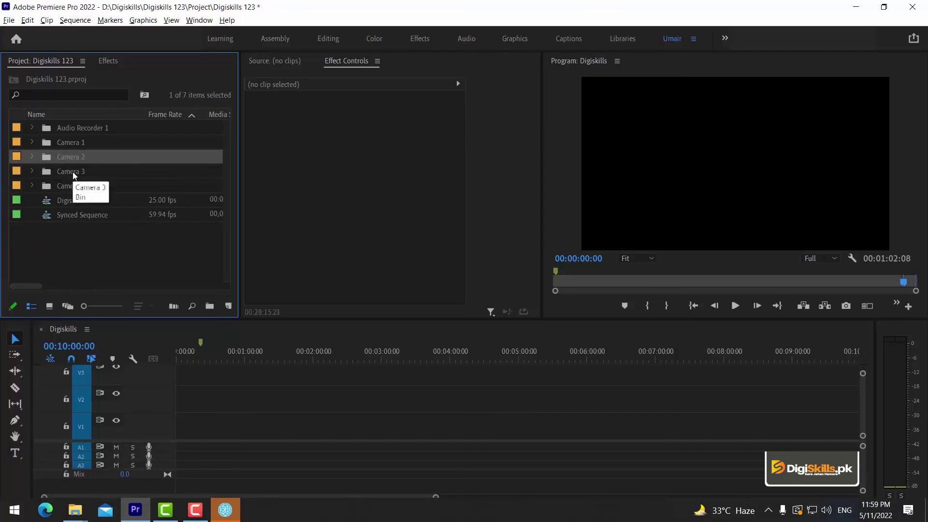
Open the imported Synced Sequence in the timeline
{"action": "double_click", "coordinate": [65, 214]}
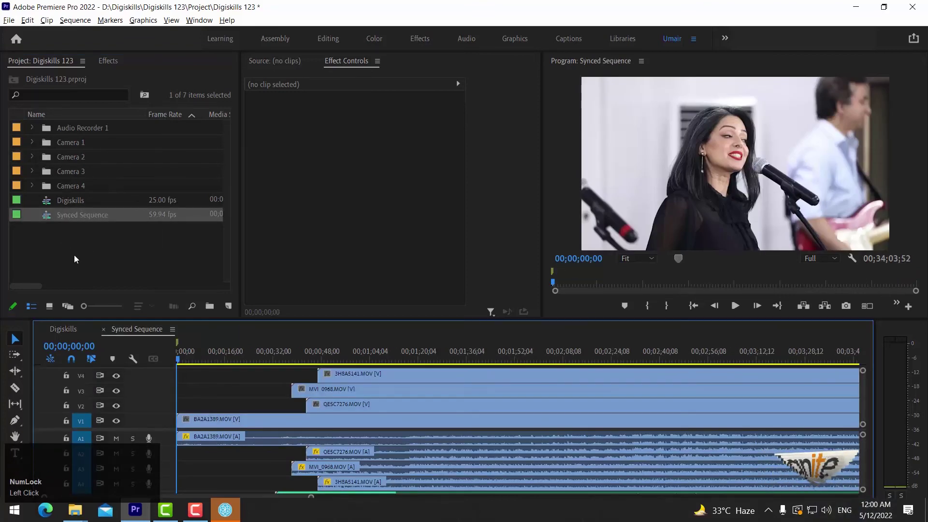
{"action": "left_click", "coordinate": [241, 347]}
{"action": "key", "text": "minus"}
{"action": "key", "text": "minus"}
{"action": "key", "text": "minus"}
{"action": "key", "text": "minus"}
{"action": "key", "text": "minus"}
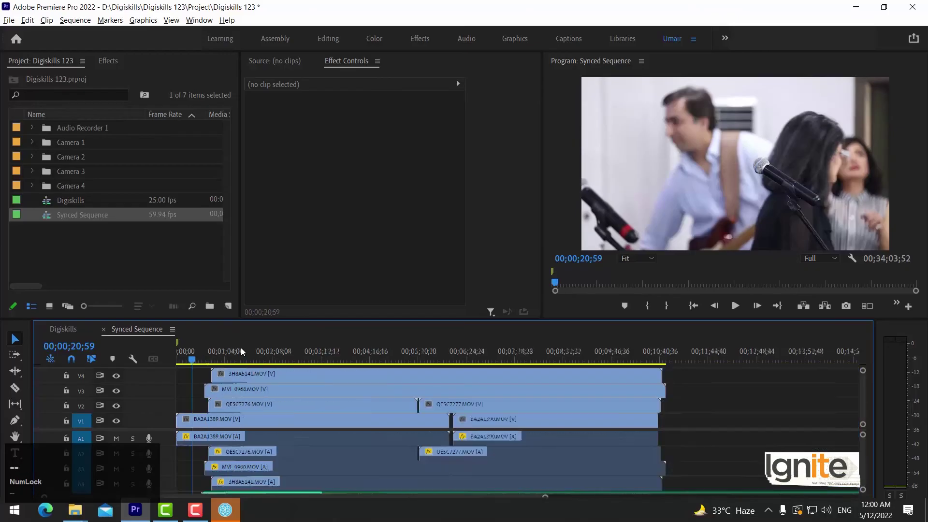
Examine the synced camera clips on tracks V1 to V4 and preview the sequence at several points along its length
{"action": "left_click", "coordinate": [209, 417]}
{"action": "left_click", "coordinate": [213, 404]}
{"action": "left_click", "coordinate": [210, 388]}
{"action": "left_click", "coordinate": [209, 373]}
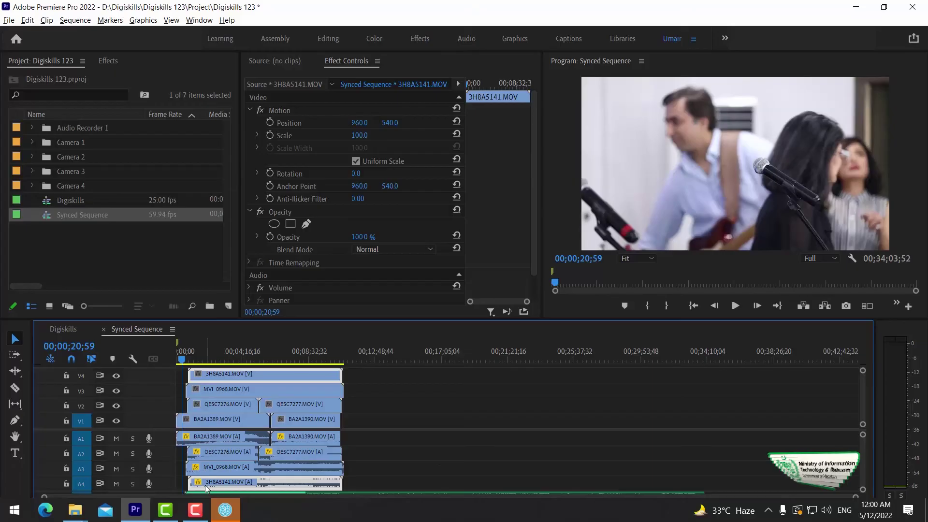
{"action": "left_click", "coordinate": [249, 359]}
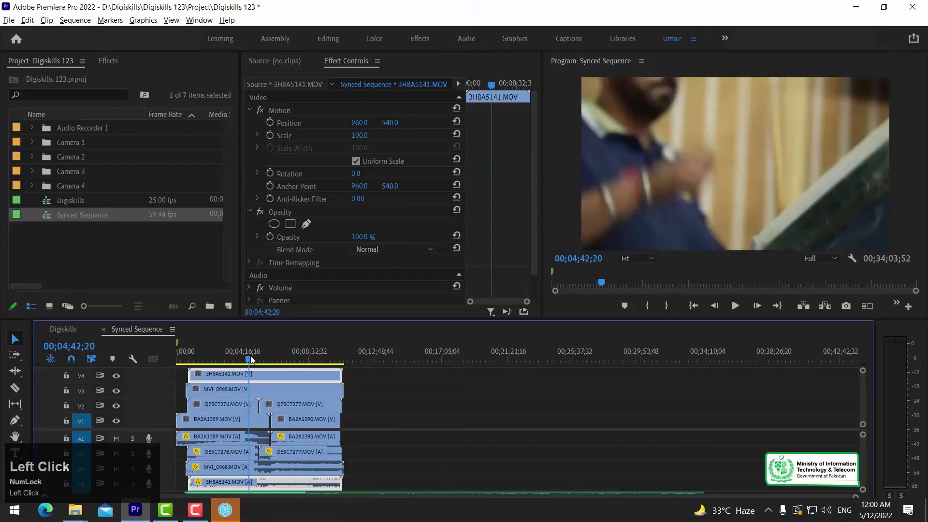
{"action": "left_click", "coordinate": [308, 358]}
{"action": "key", "text": "equal"}
{"action": "key", "text": "equal"}
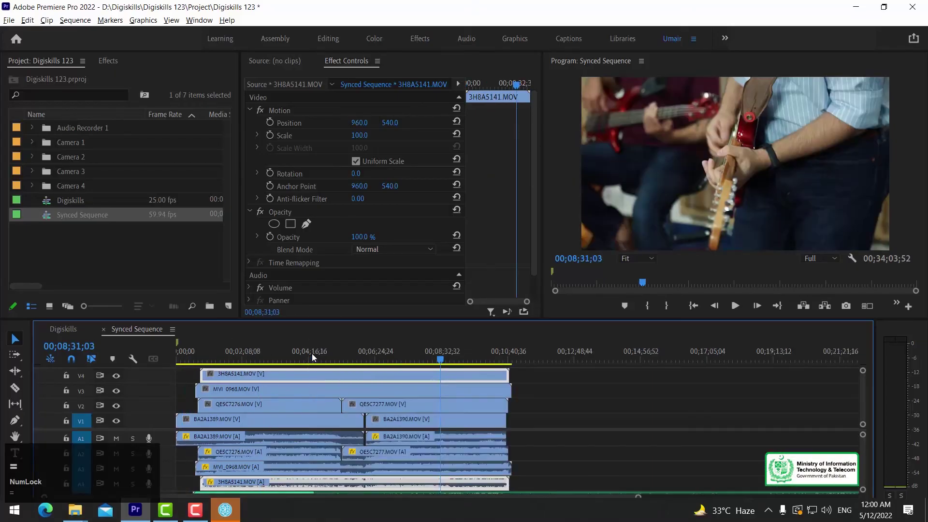
{"action": "left_click", "coordinate": [394, 359]}
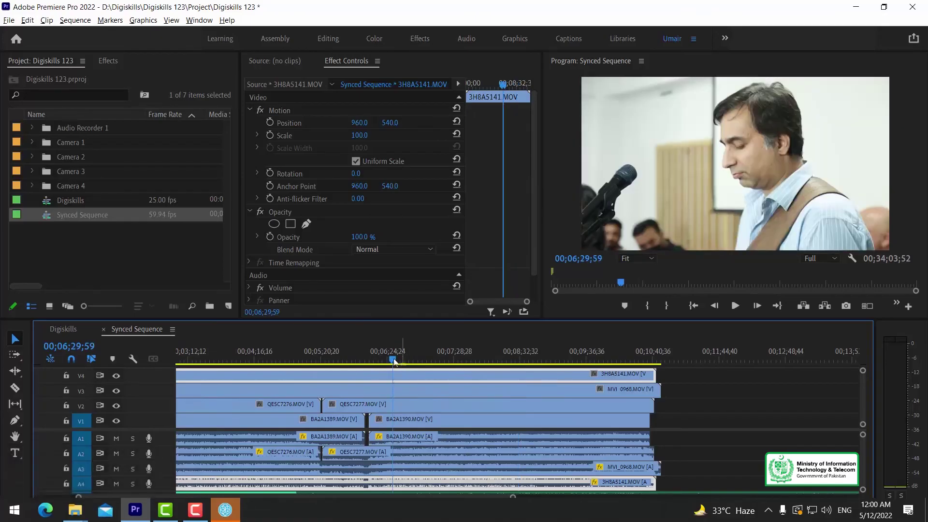
{"action": "key", "text": "minus"}
{"action": "left_click", "coordinate": [395, 358]}
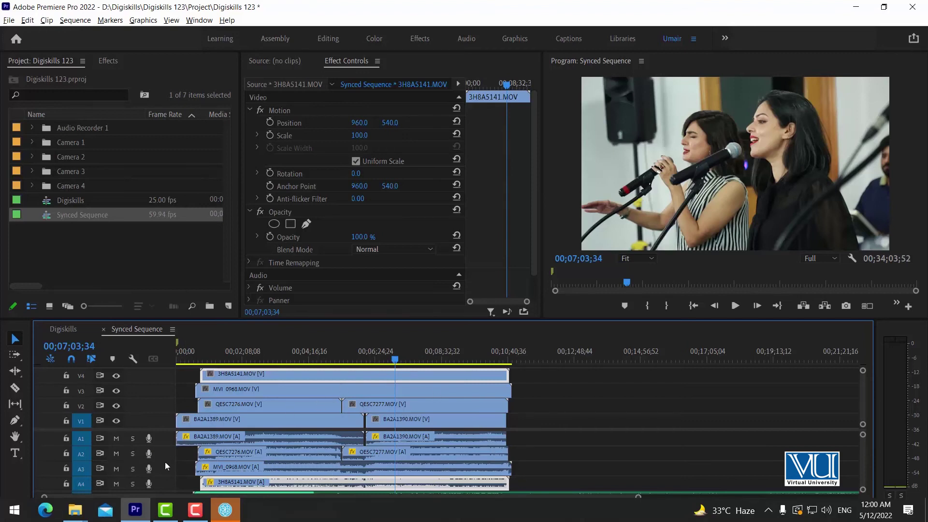
Play a short section of the sequence with audio track A4 muted, and unmute the track
{"action": "left_click", "coordinate": [116, 483]}
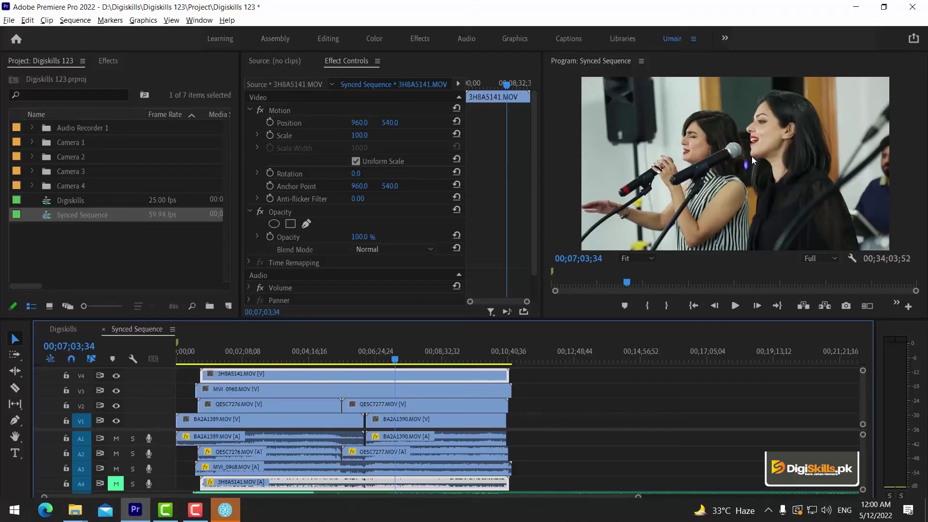
{"action": "key", "text": "space"}
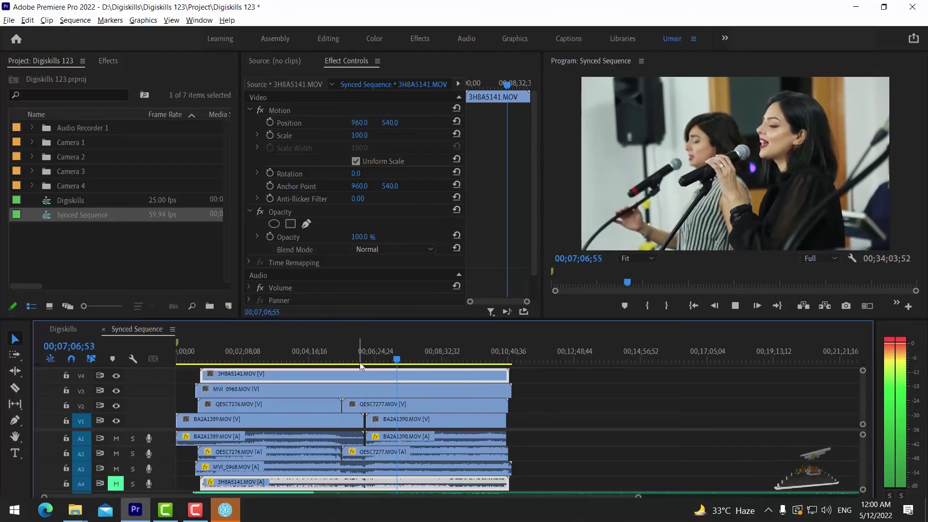
{"action": "key", "text": "space"}
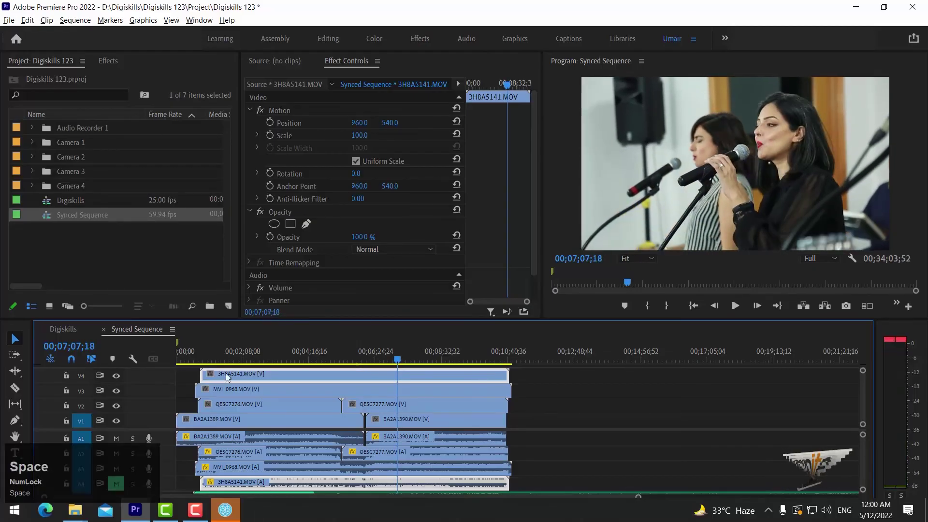
{"action": "left_click", "coordinate": [116, 483]}
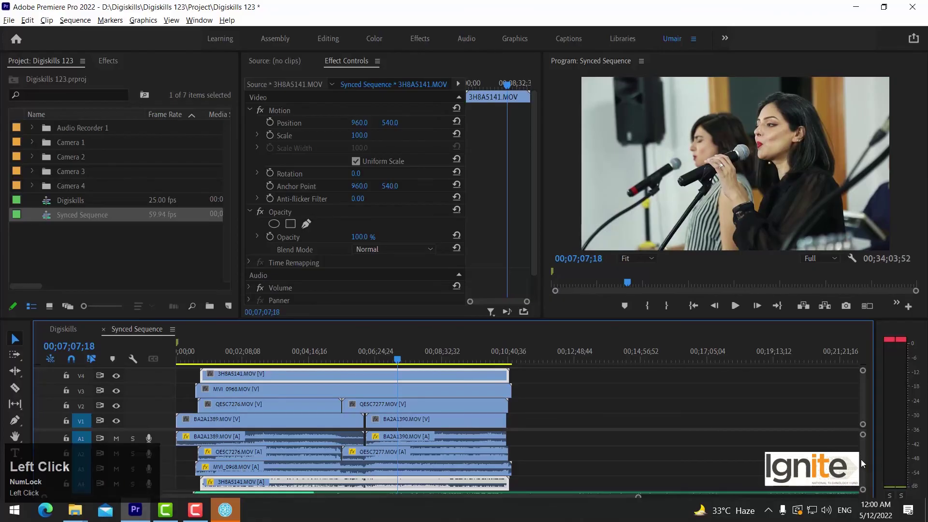
Solo the audio track holding the separately recorded WAV file and play the sequence to check its sync with the video
{"action": "left_click_drag", "start_coordinate": [862, 460], "coordinate": [864, 478]}
{"action": "left_click", "coordinate": [133, 463]}
{"action": "left_click", "coordinate": [416, 465]}
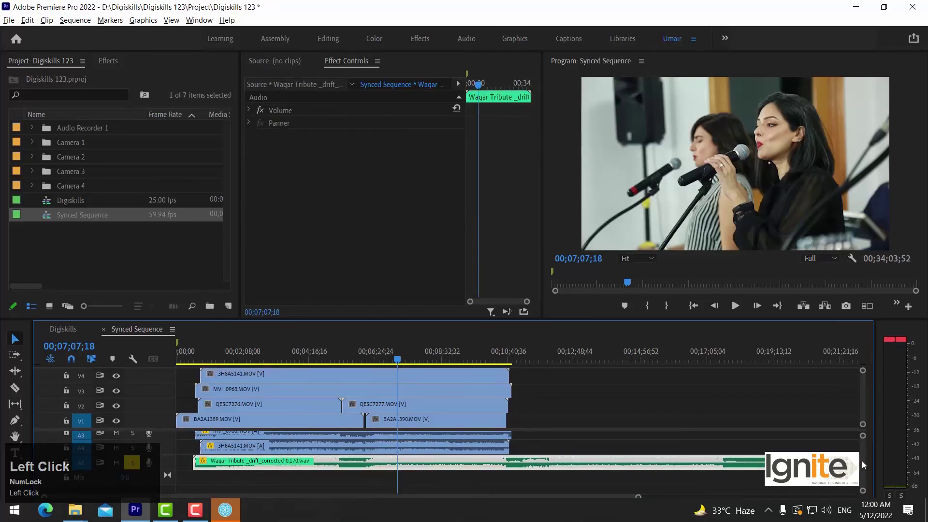
{"action": "left_click_drag", "start_coordinate": [865, 465], "coordinate": [863, 410]}
{"action": "key", "text": "space"}
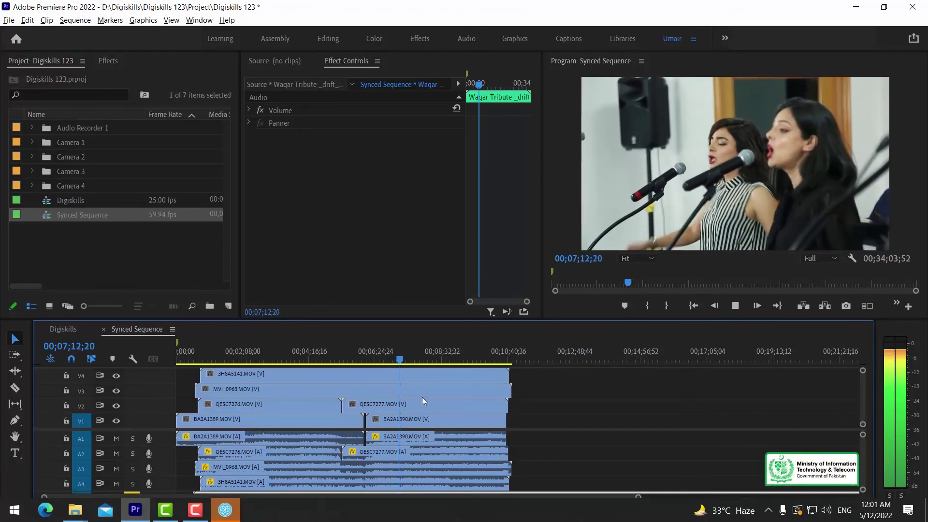
{"action": "key", "text": "space"}
Disable the 3H8A5141.MOV video clip on V4 and play the sequence to check the sync of the camera below it
{"action": "left_click", "coordinate": [411, 376]}
{"action": "right_click", "coordinate": [405, 376]}
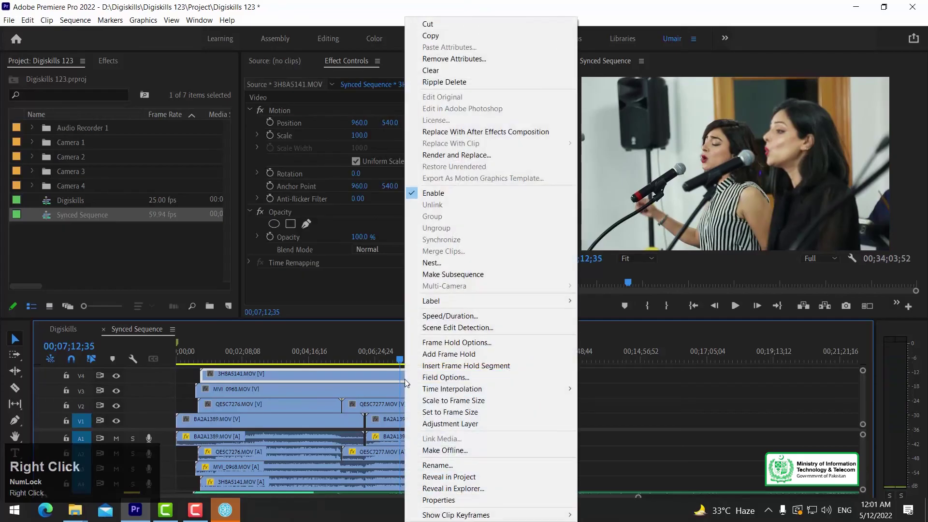
{"action": "left_click", "coordinate": [439, 193]}
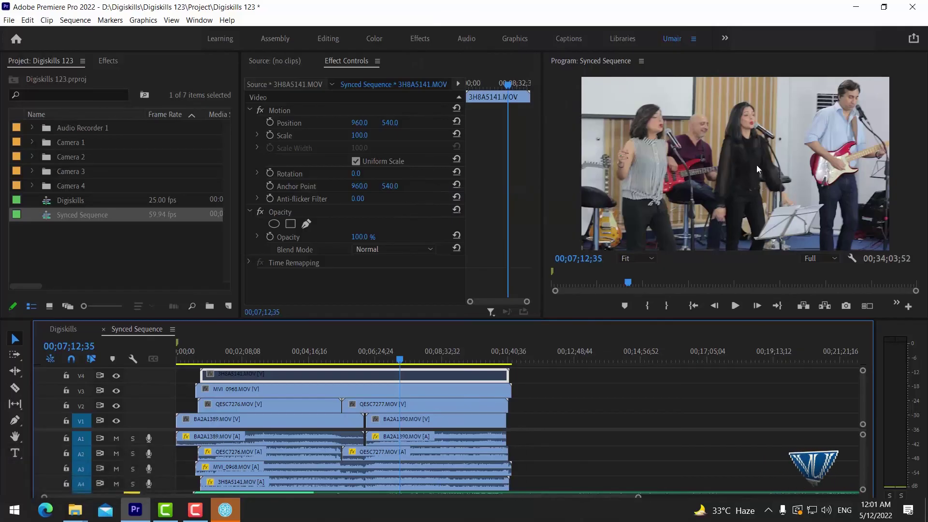
{"action": "key", "text": "space"}
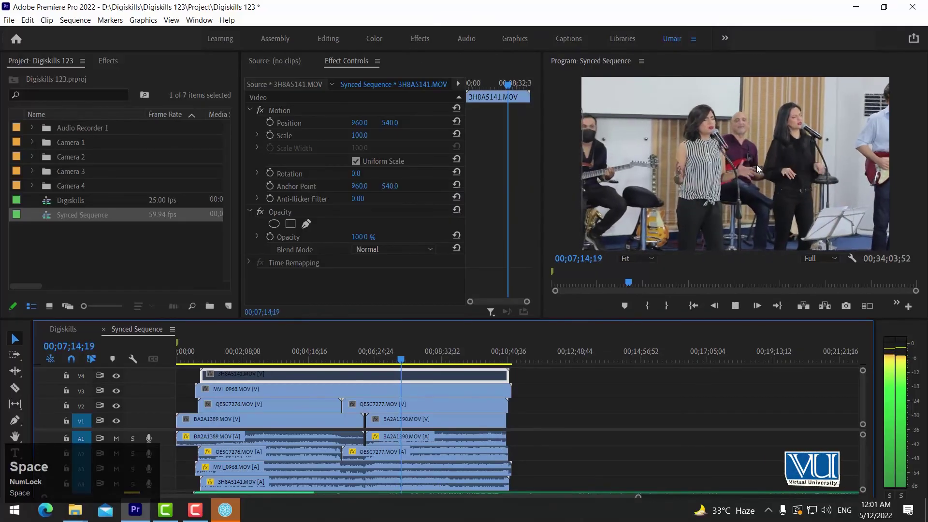
{"action": "key", "text": "space"}
Disable the MVI_0968.MOV video clip on V3 and play the sequence to check the sync of the V2 camera
{"action": "left_click", "coordinate": [405, 390]}
{"action": "right_click", "coordinate": [393, 390]}
{"action": "left_click", "coordinate": [425, 192]}
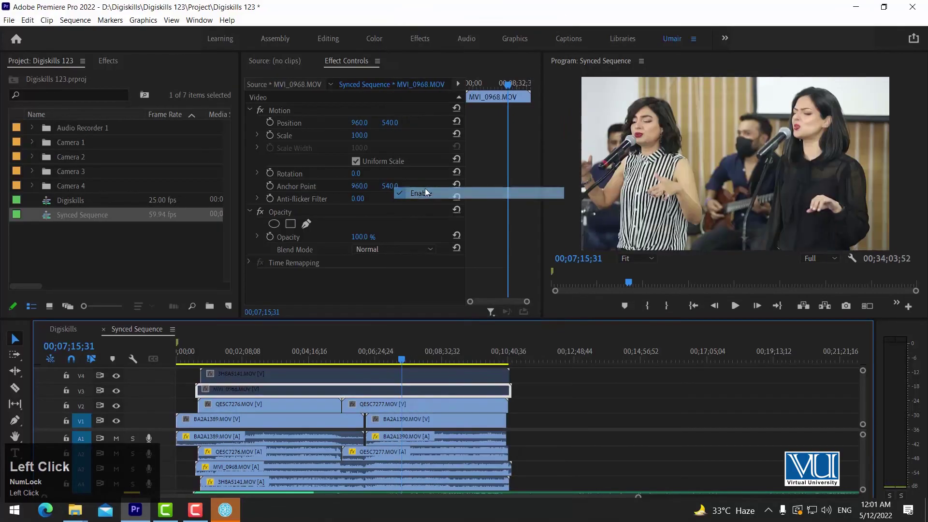
{"action": "key", "text": "space"}
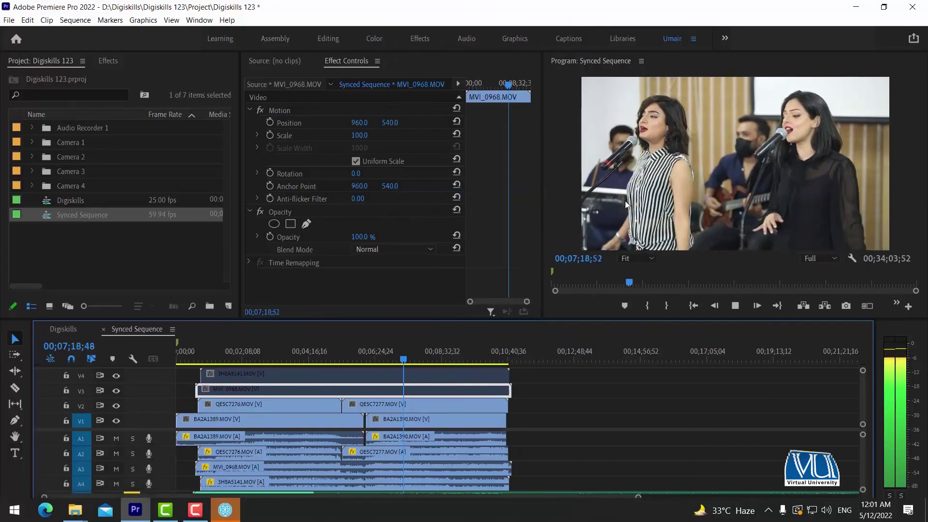
{"action": "key", "text": "space"}
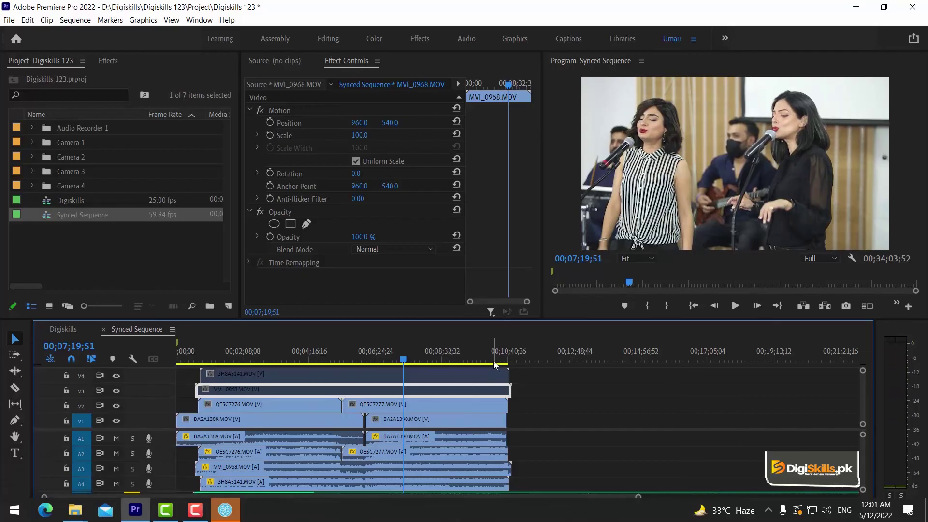
Select the 3H8A5141.MOV video clip on V4 and bring up its clip commands
{"action": "left_click", "coordinate": [459, 376]}
{"action": "right_click", "coordinate": [457, 375]}
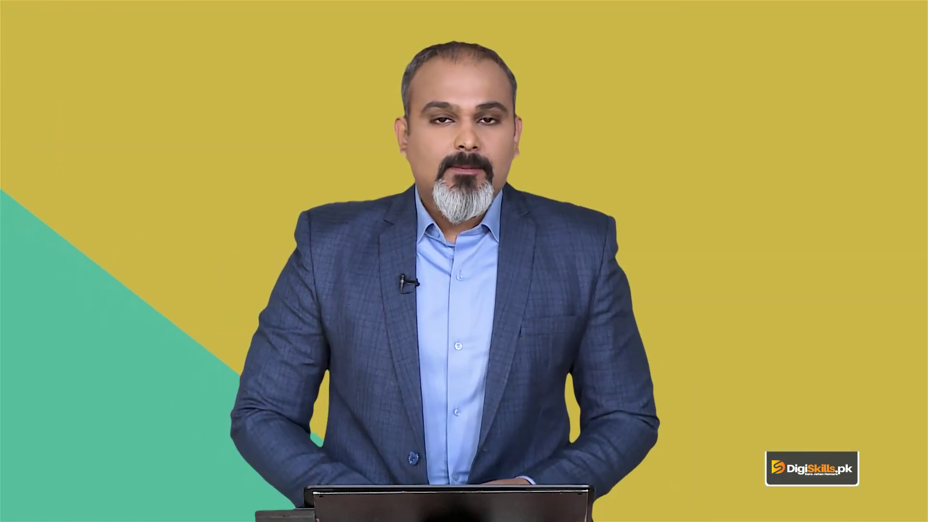